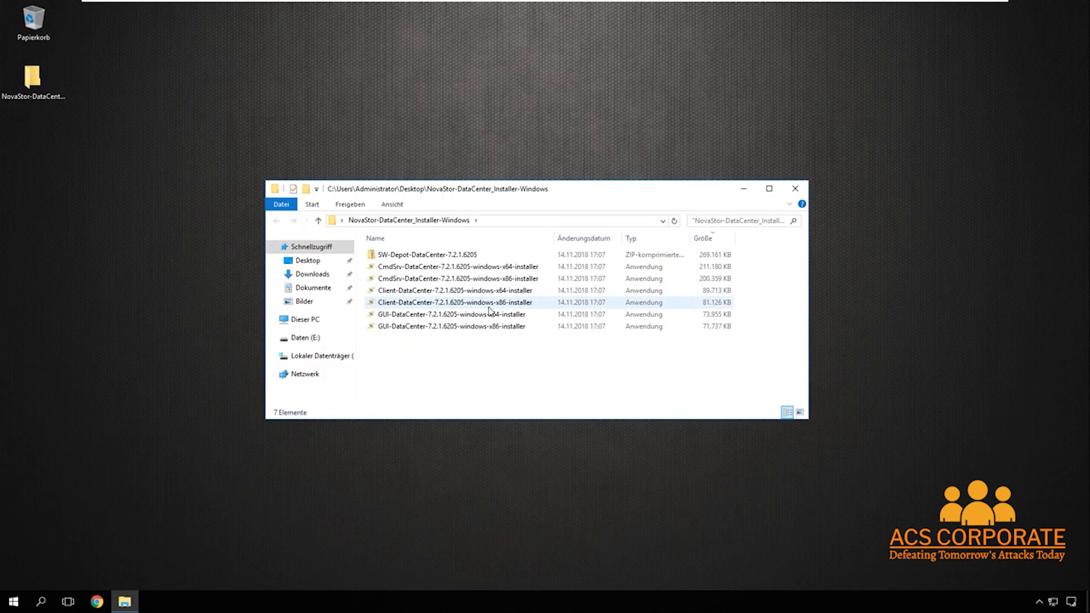
- Run the CmdSrv-DataCenter 7.2.1.6205 x64 installer, accept the licence agreement and keep C:\Program Files\NovaStor\DataCenter as the installation directory
double_click(429, 269)
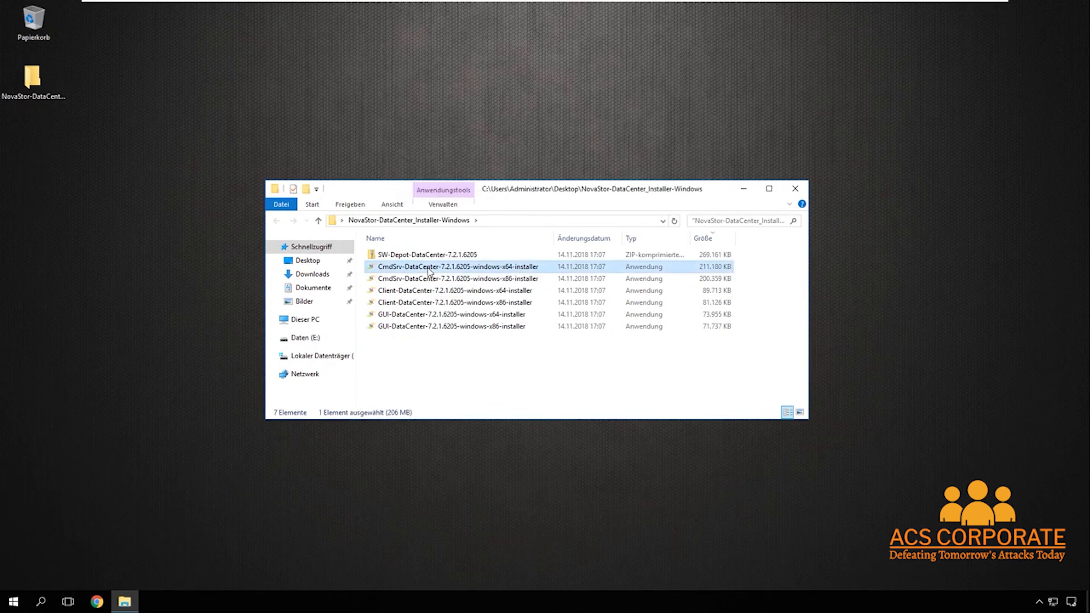
left_click(629, 405)
left_click(539, 368)
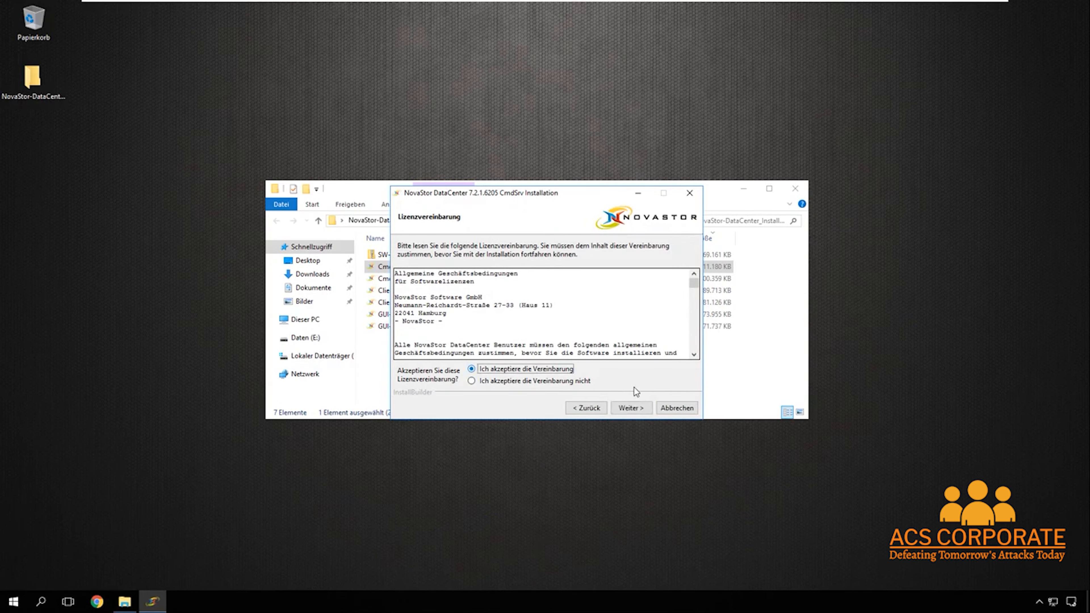
left_click(631, 407)
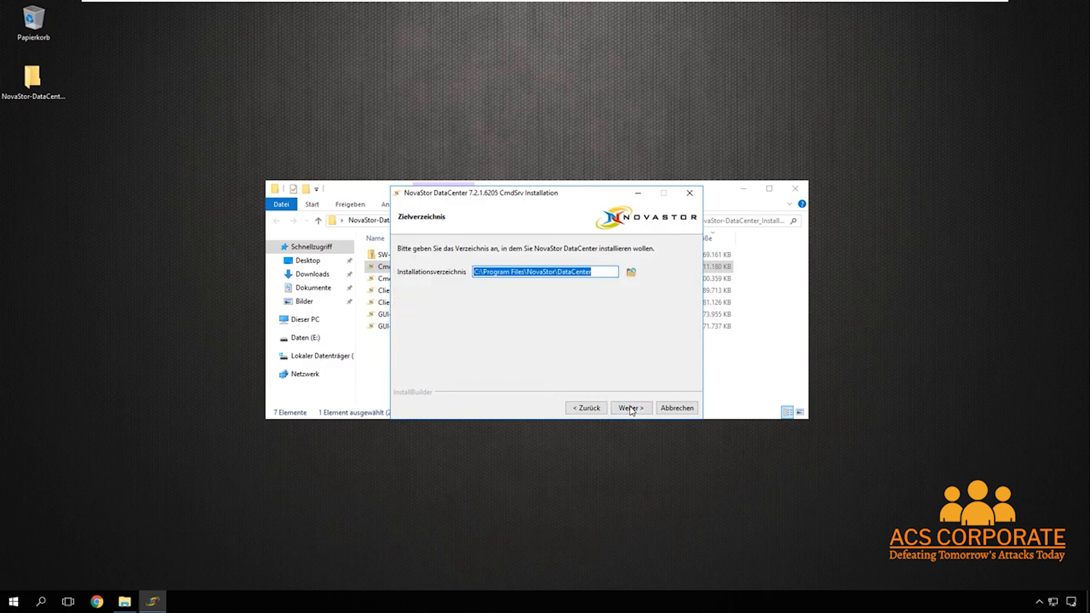
left_click(626, 408)
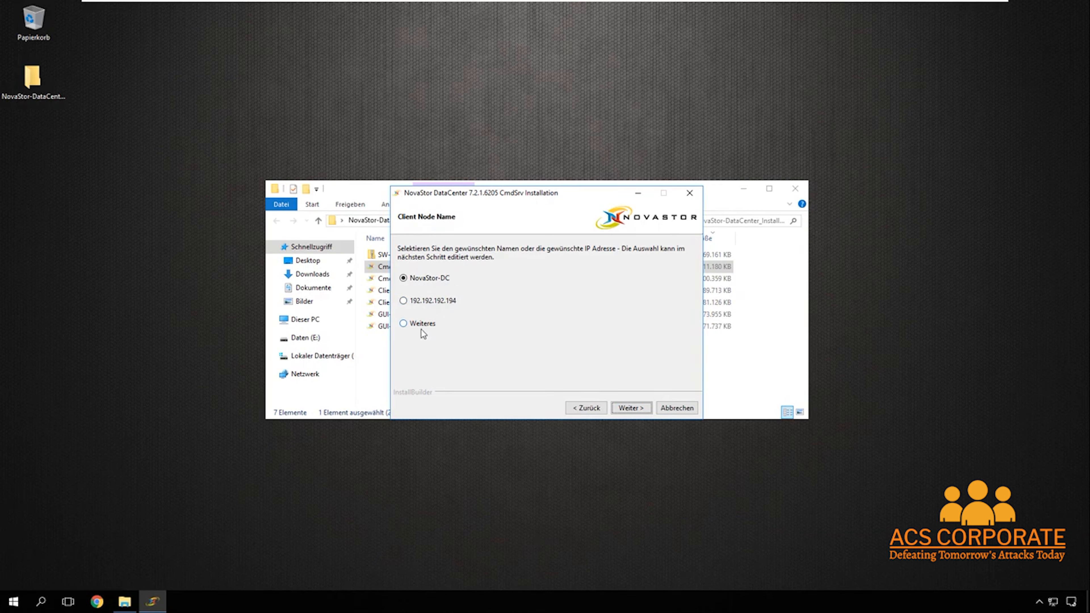
- Keep NovaStor-DC as the node and Command Server name with base port 32333, and start the Command Server installation
left_click(628, 408)
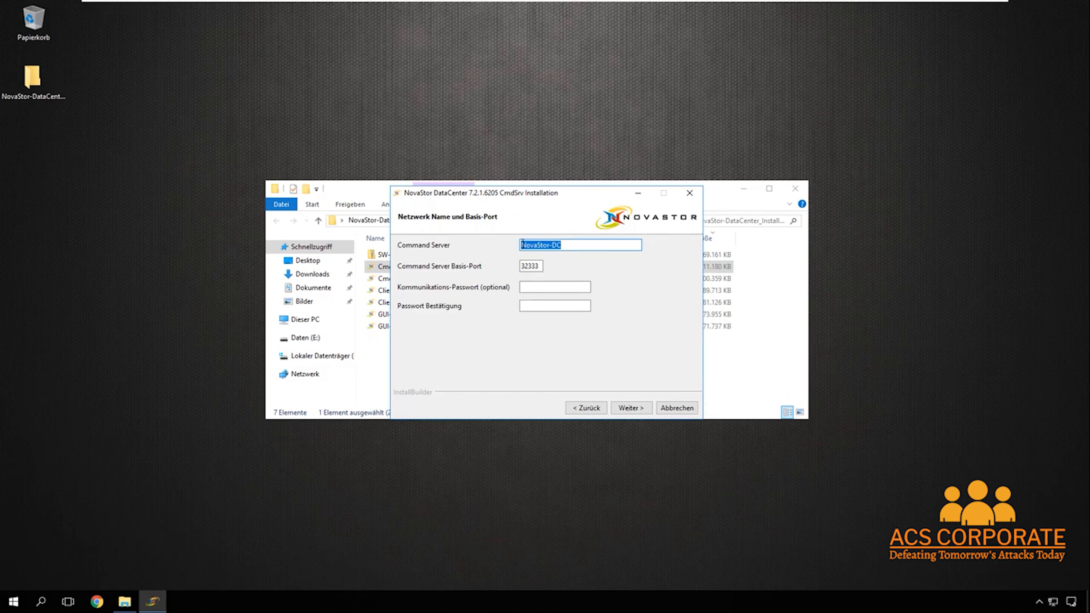
left_click(631, 408)
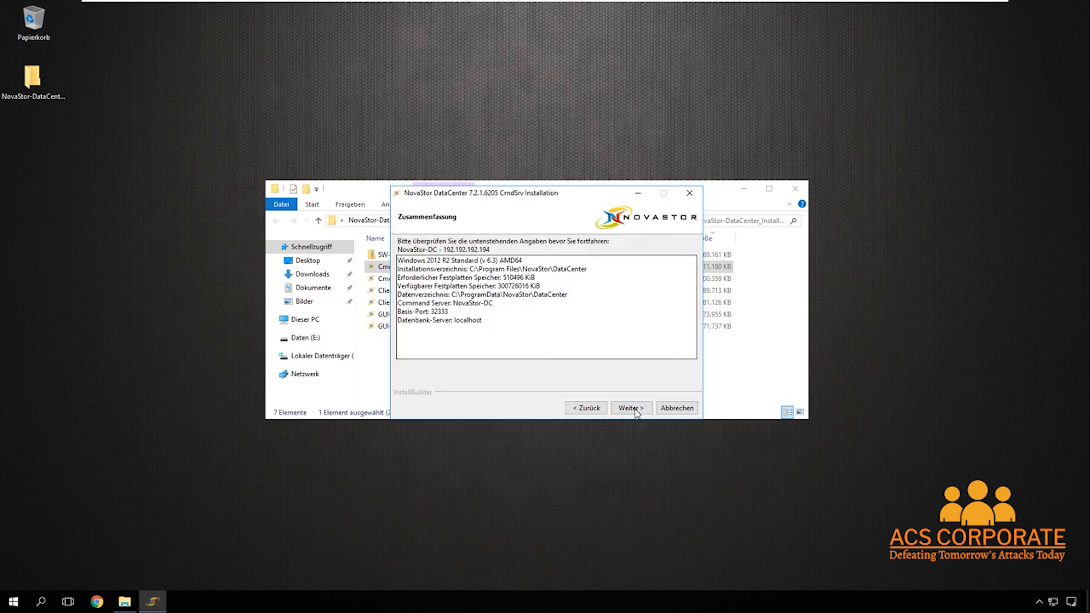
left_click(635, 409)
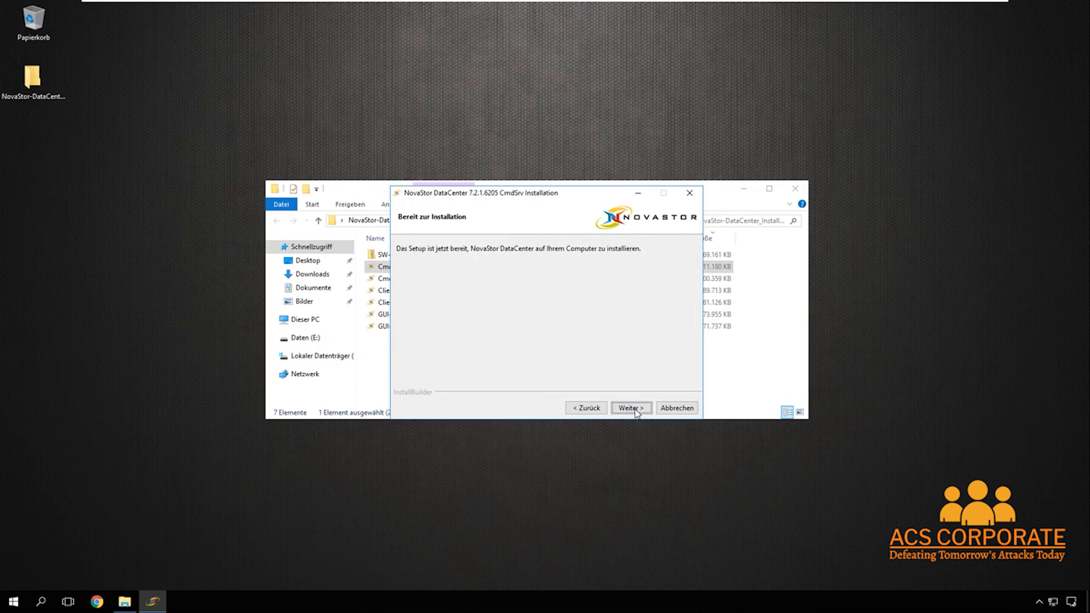
left_click(634, 408)
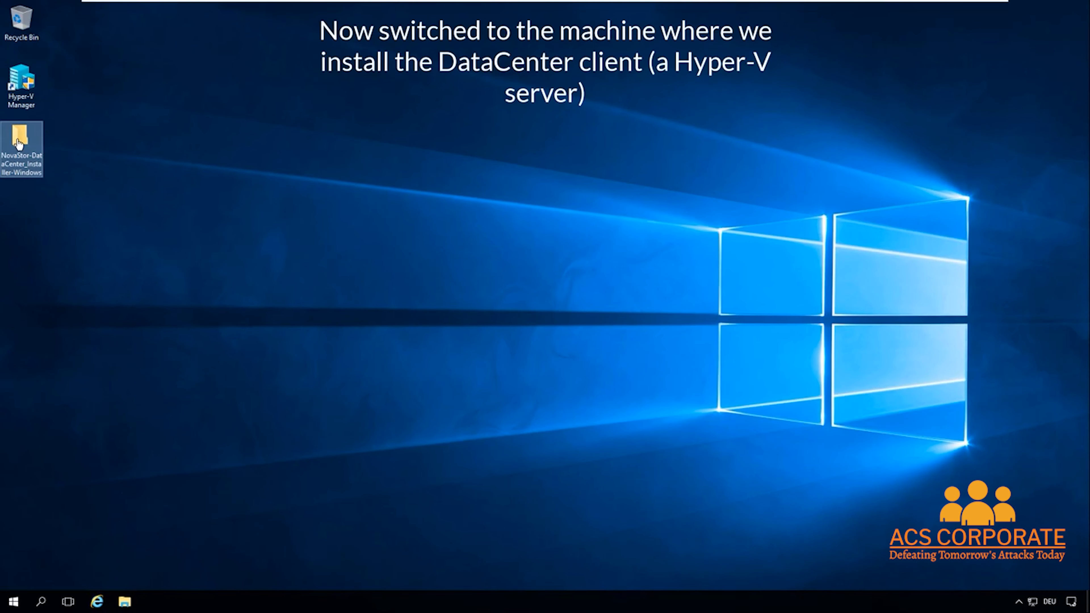
- On the Hyper-V client machine, run the DataCenter Client x64 installer, accept the licence agreement and keep the default installation directory
double_click(18, 144)
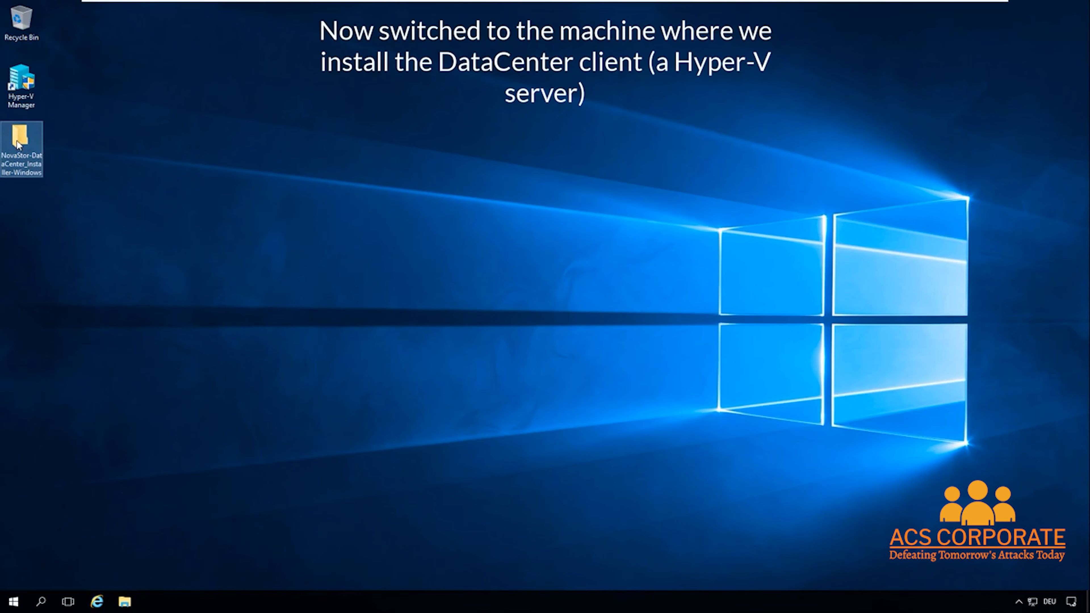
double_click(379, 195)
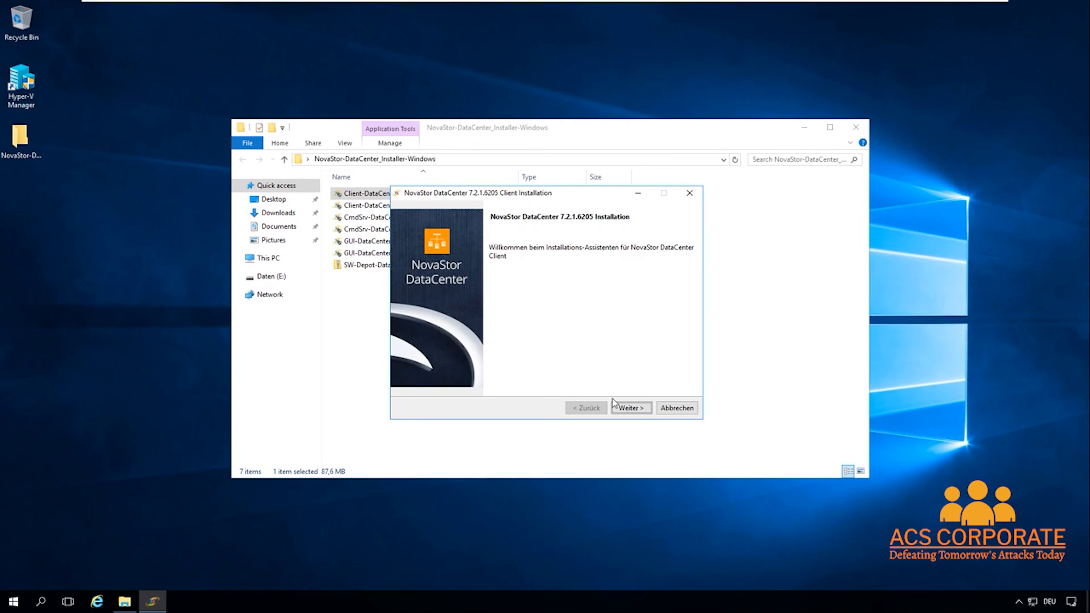
left_click(629, 408)
left_click(551, 370)
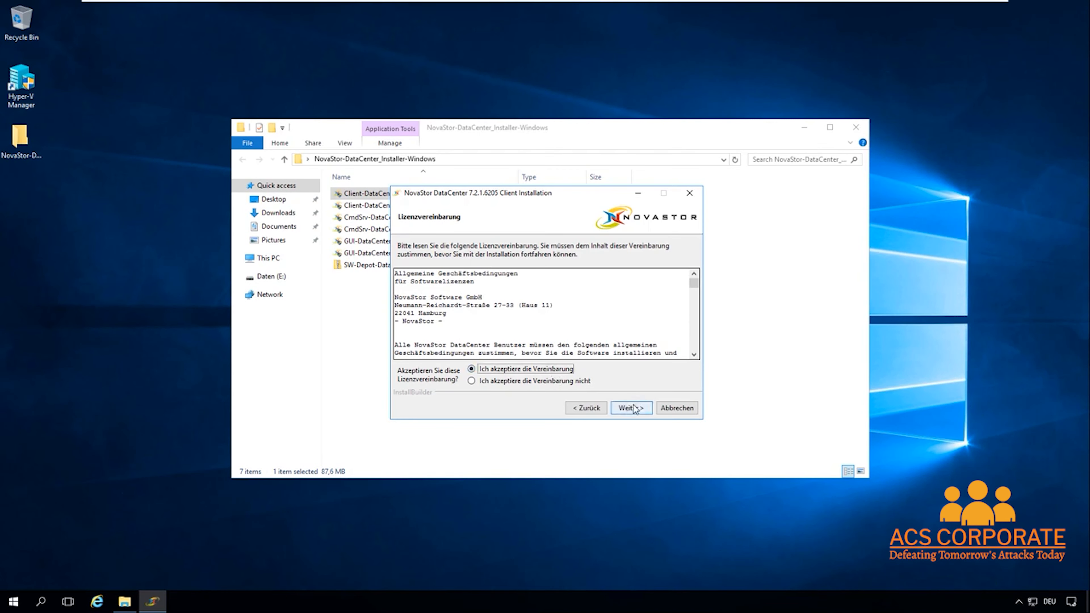
left_click(631, 408)
left_click(631, 408)
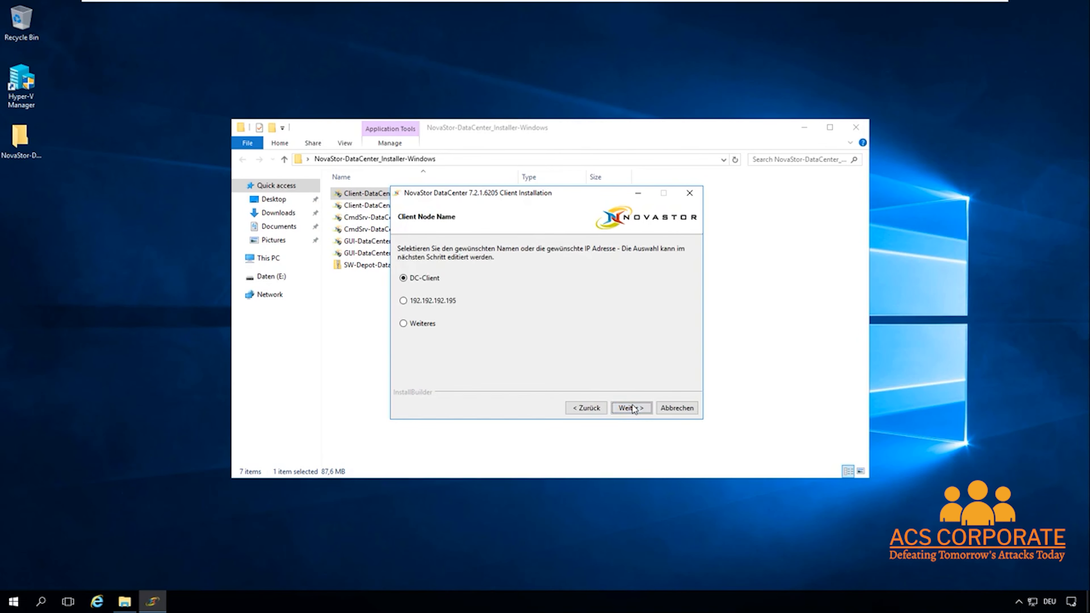
- Keep DC-Client as the node name, set the Command Server to NovaStor-DC and start the client installation
left_click(631, 408)
left_click(533, 287)
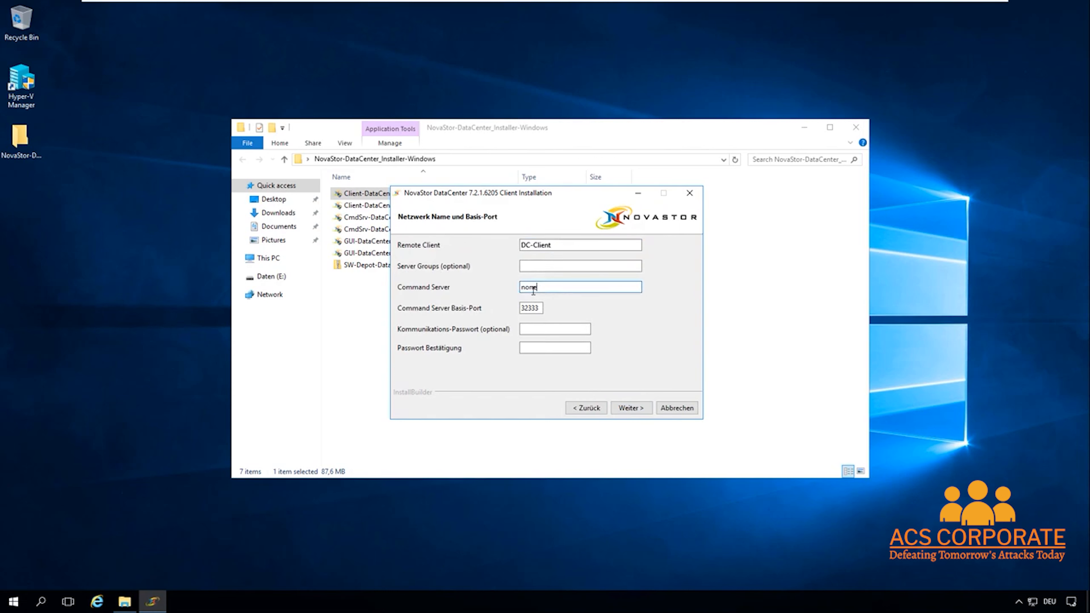
double_click(533, 288)
type("NovaStor-DC")
left_click(619, 409)
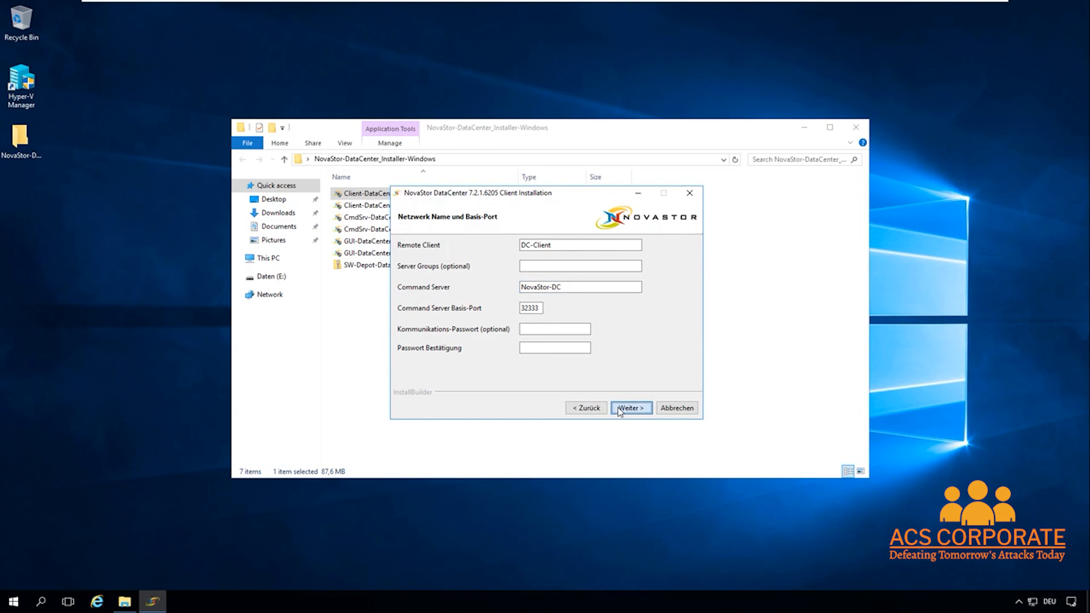
left_click(620, 410)
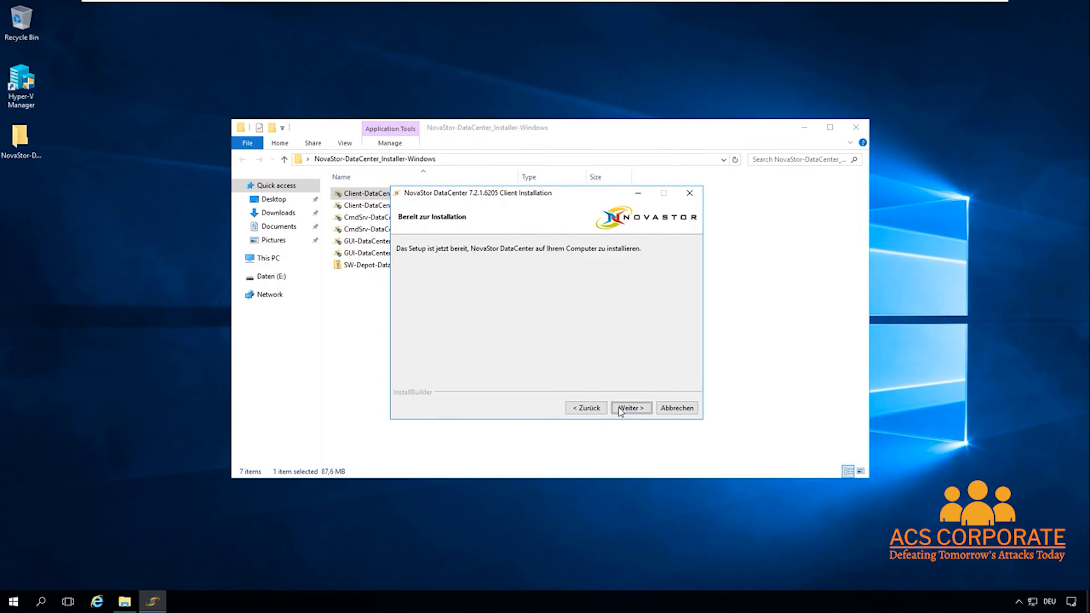
left_click(620, 409)
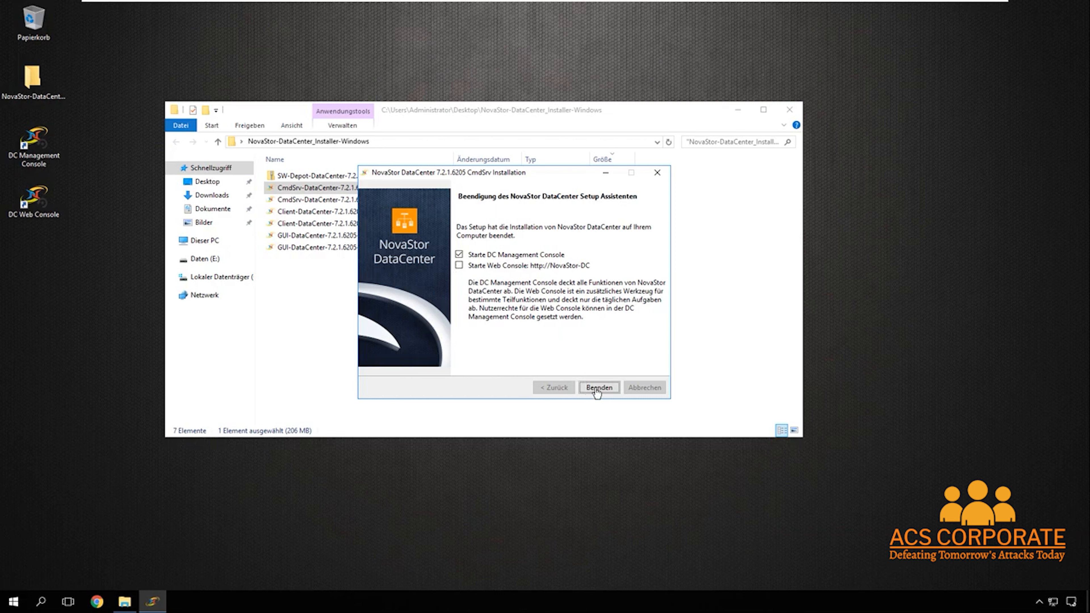
- Back on the Command Server machine, finish the setup with the DC Management Console launched and log in as admin
left_click(596, 390)
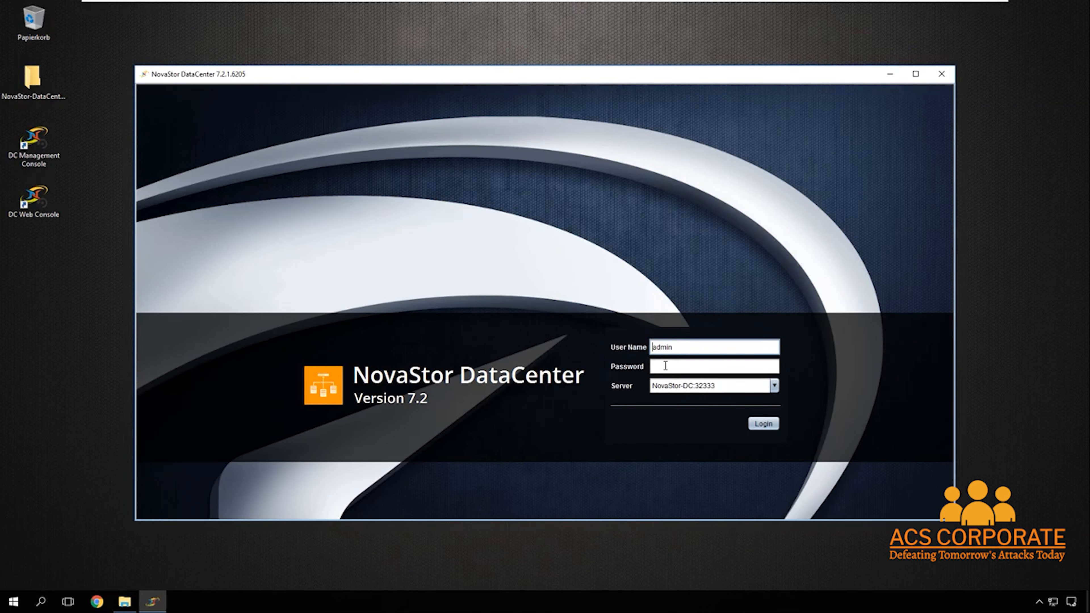
left_click(756, 426)
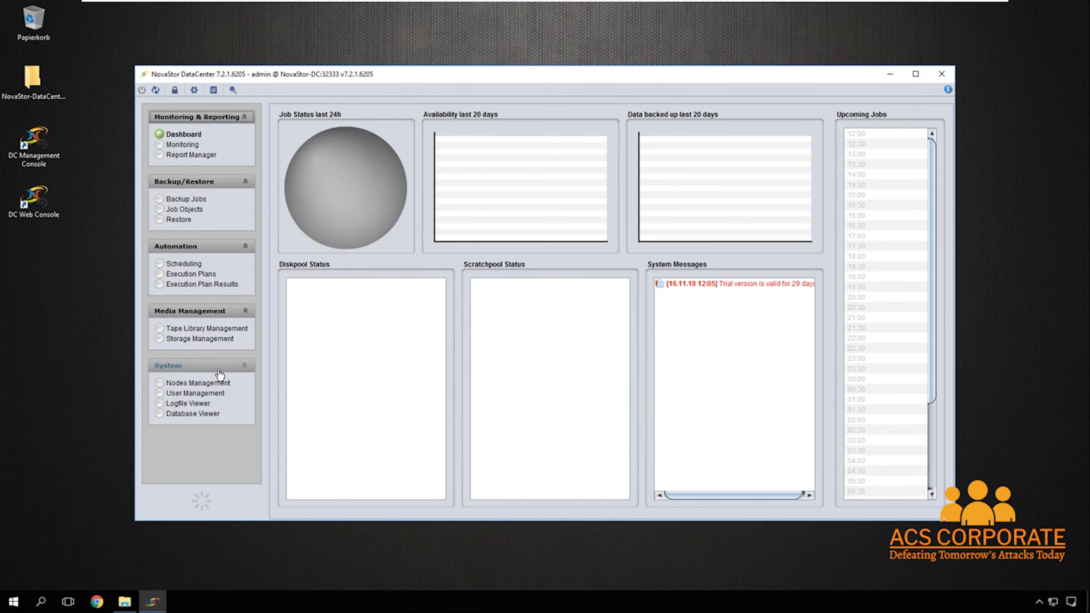
- Open the novastor-dc Command Server node for editing in the nodes management
left_click(198, 386)
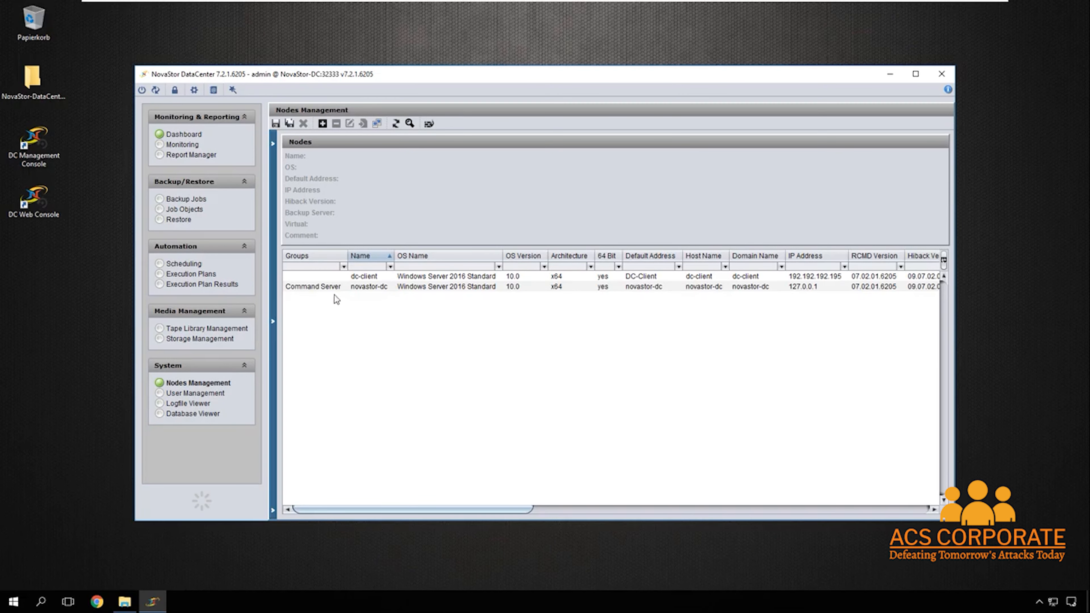
left_click(359, 287)
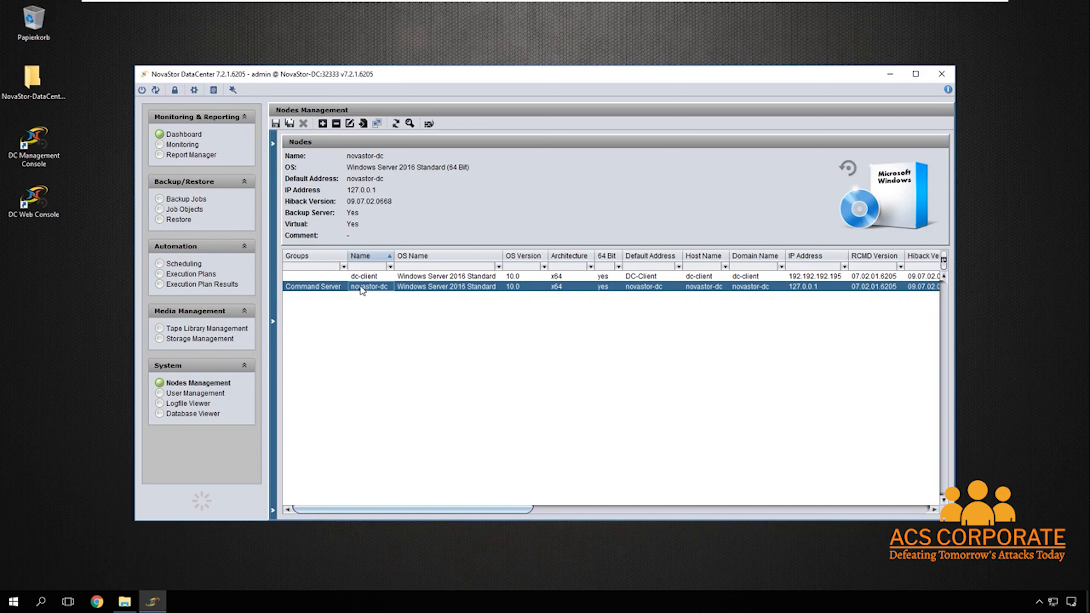
right_click(325, 288)
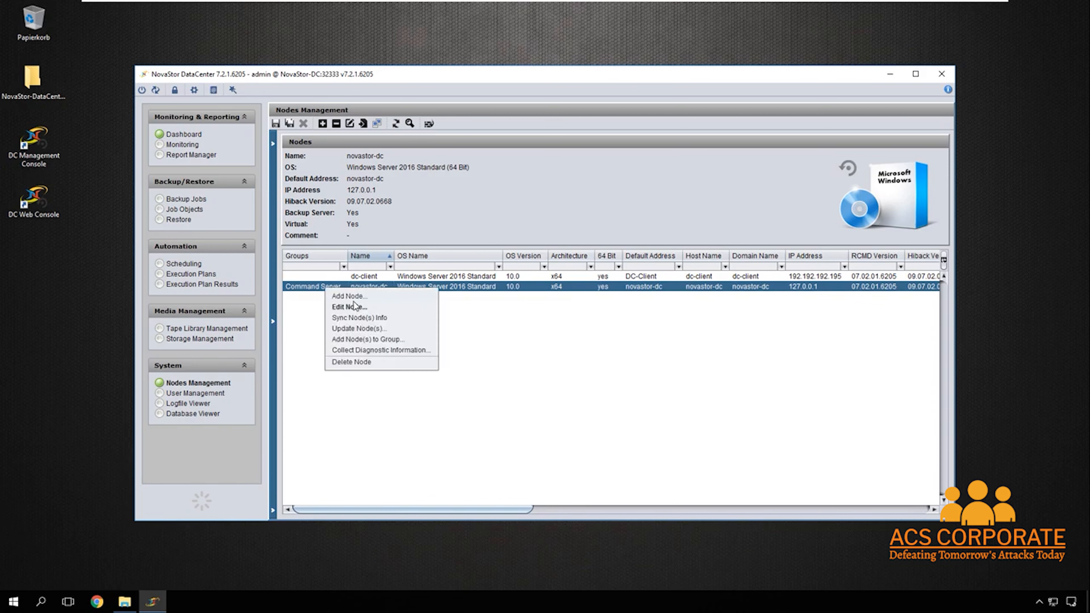
left_click(363, 308)
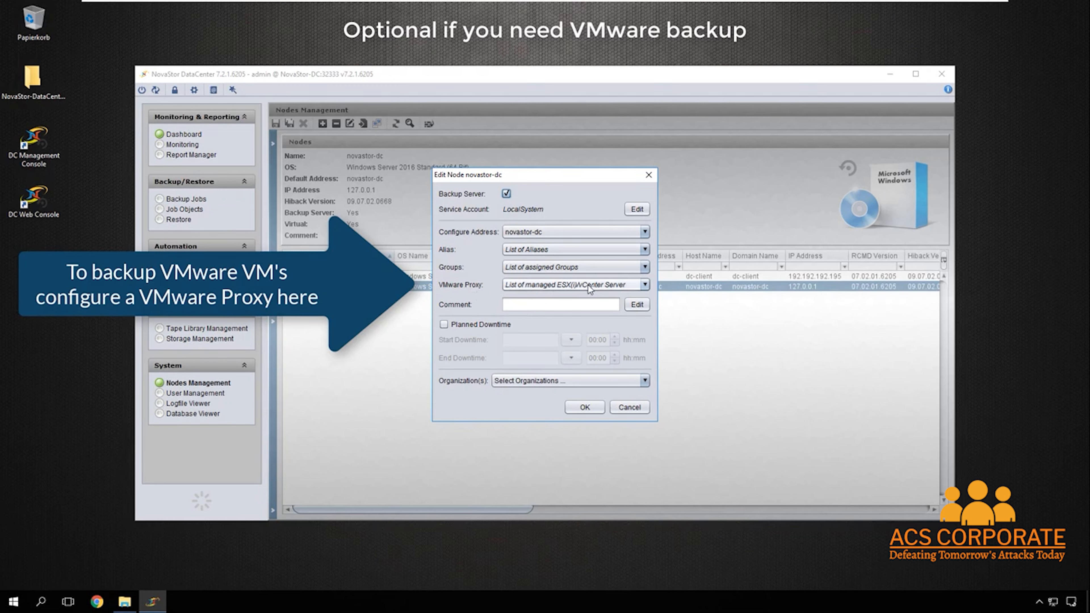
- Add the server ESX with user name root and its password as the node's VMware proxy, and save the node settings
left_click(625, 283)
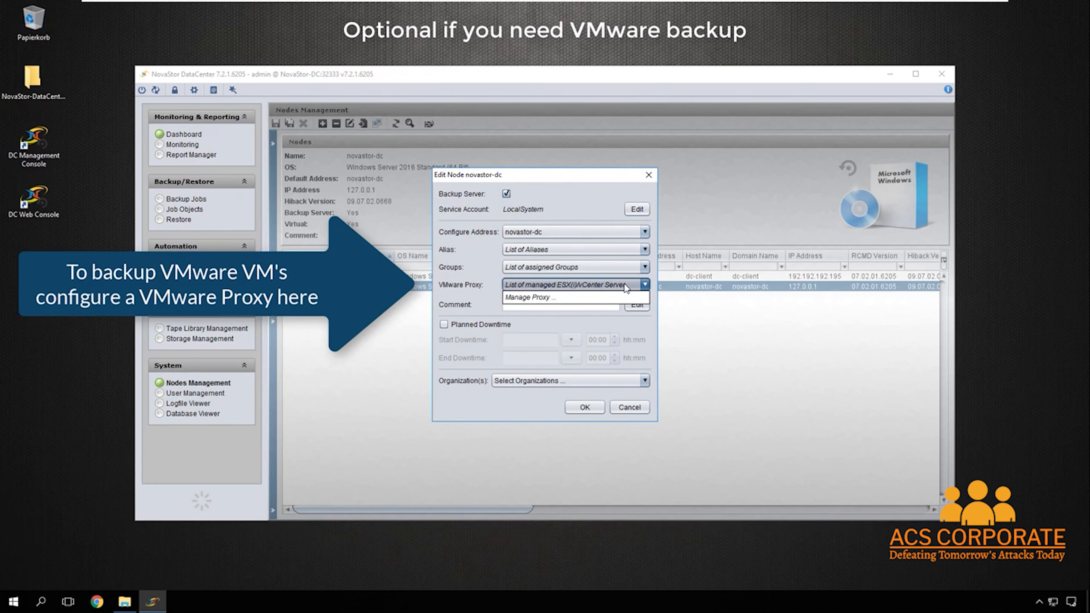
left_click(524, 299)
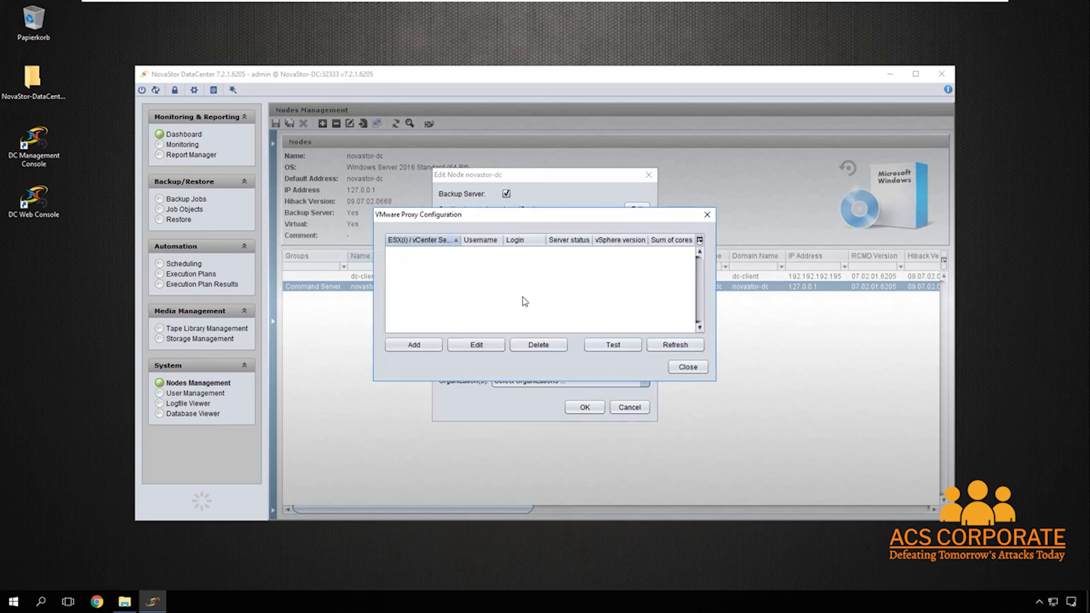
left_click(427, 344)
type("ESX")
key("Tab")
type("root")
key("Tab")
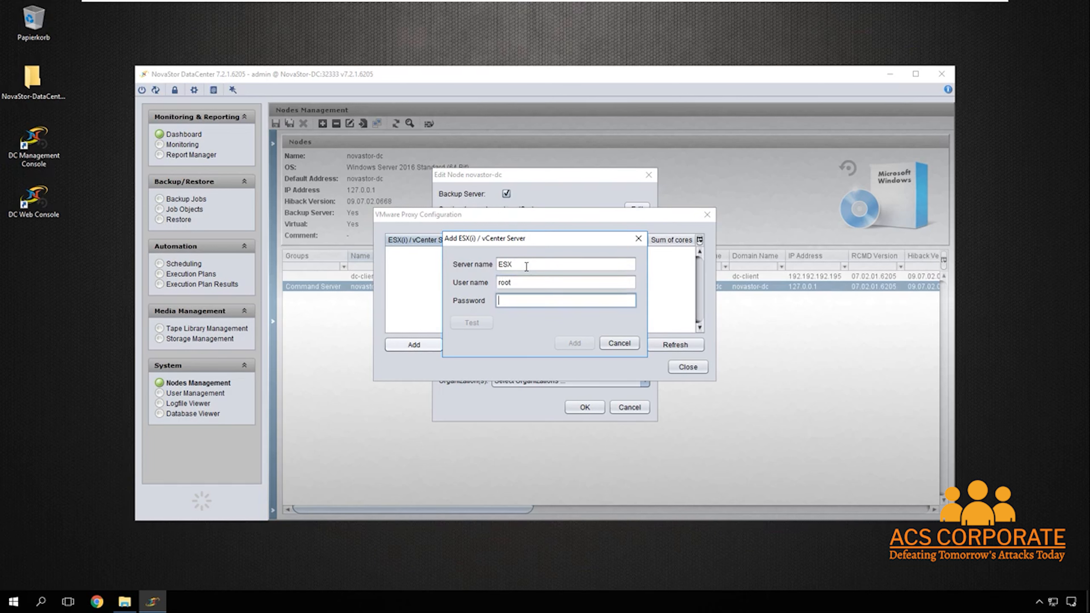
type("********")
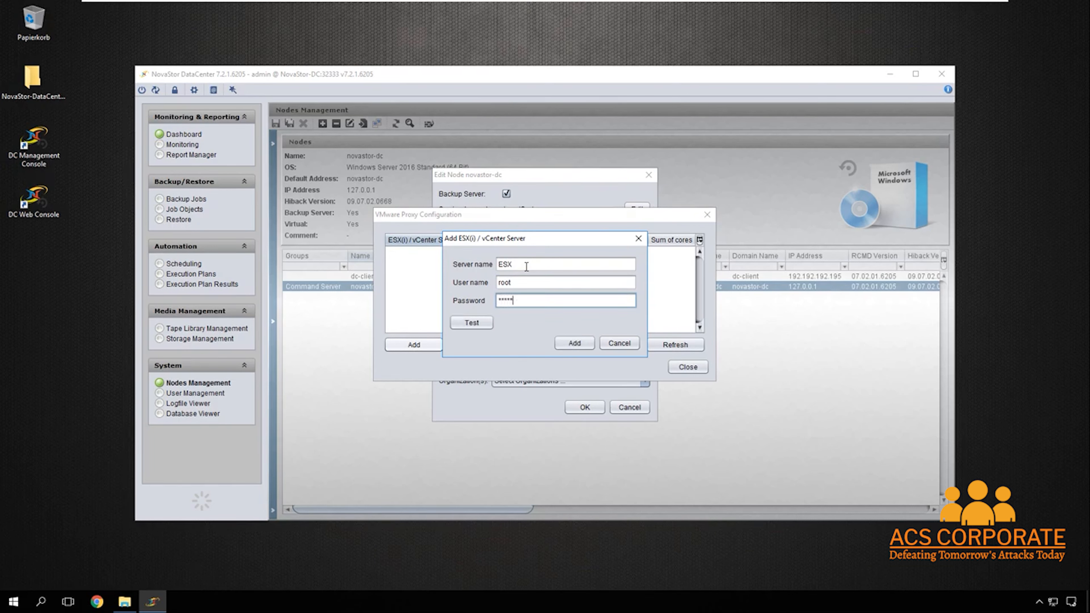
key("Return")
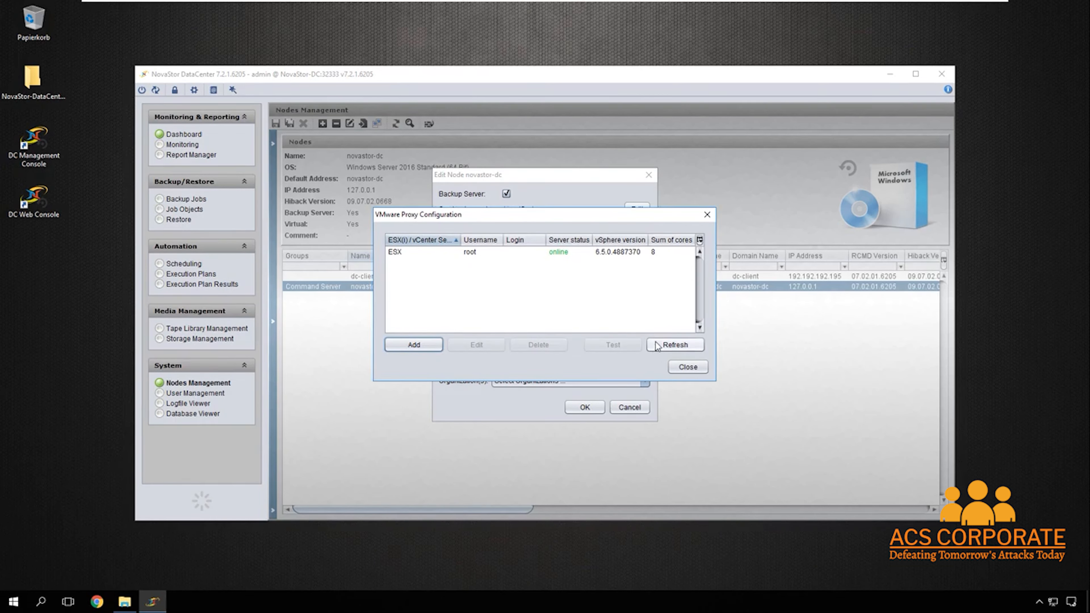
left_click(687, 367)
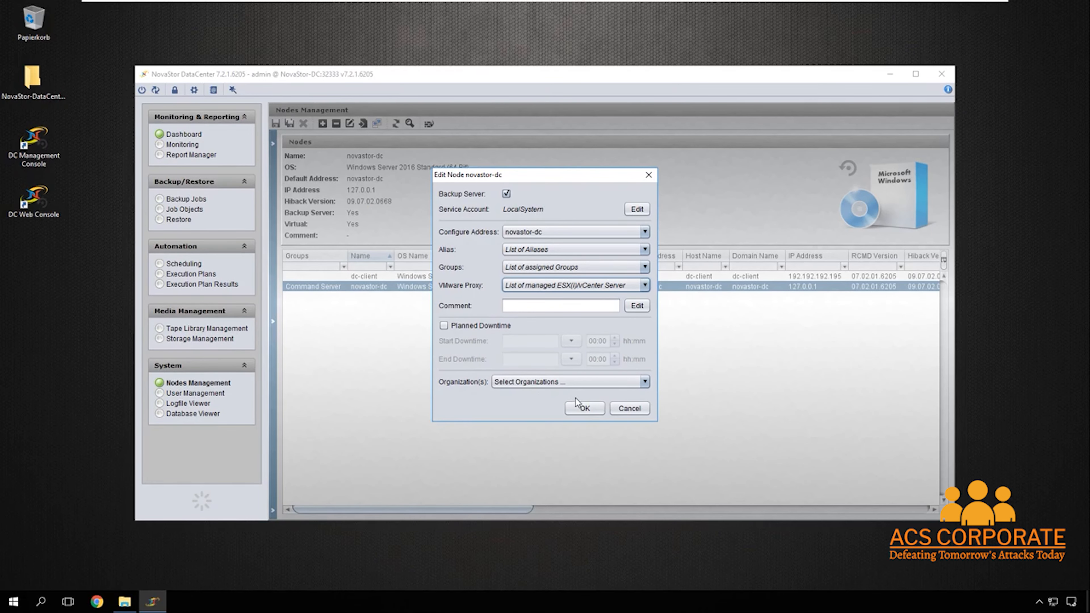
left_click(584, 409)
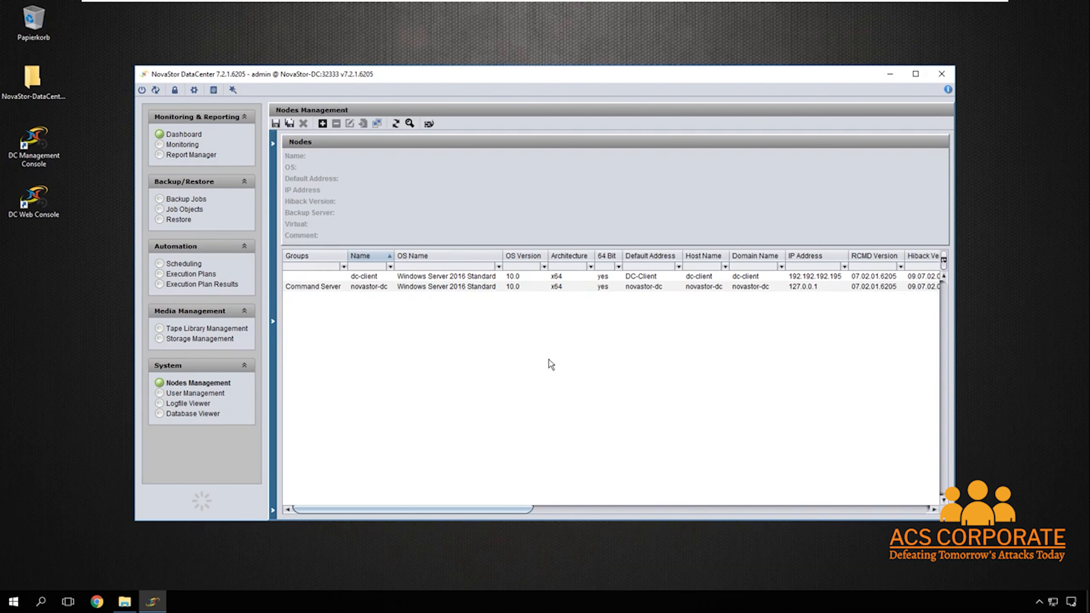
- Start creating a new disk pool on the backup server novastor-dc in the storage management
left_click(220, 342)
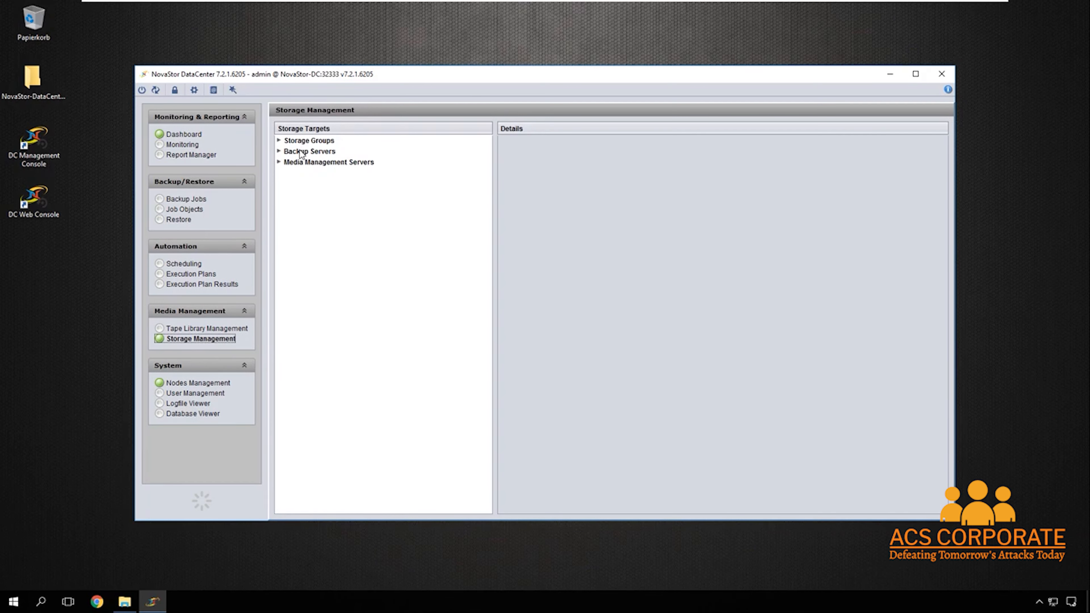
left_click(279, 151)
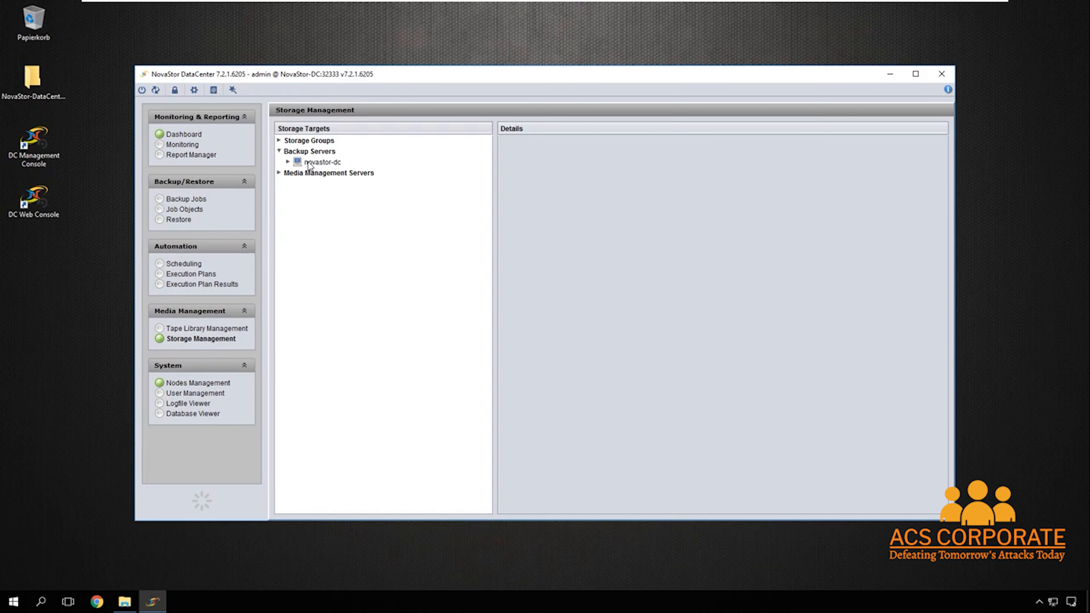
left_click(308, 164)
right_click(308, 162)
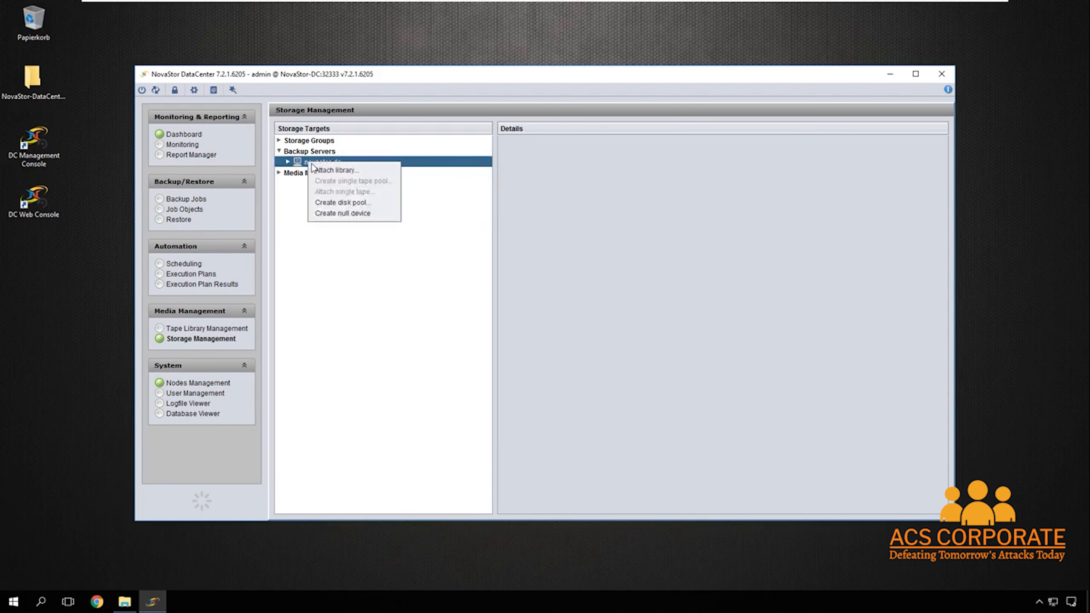
left_click(343, 202)
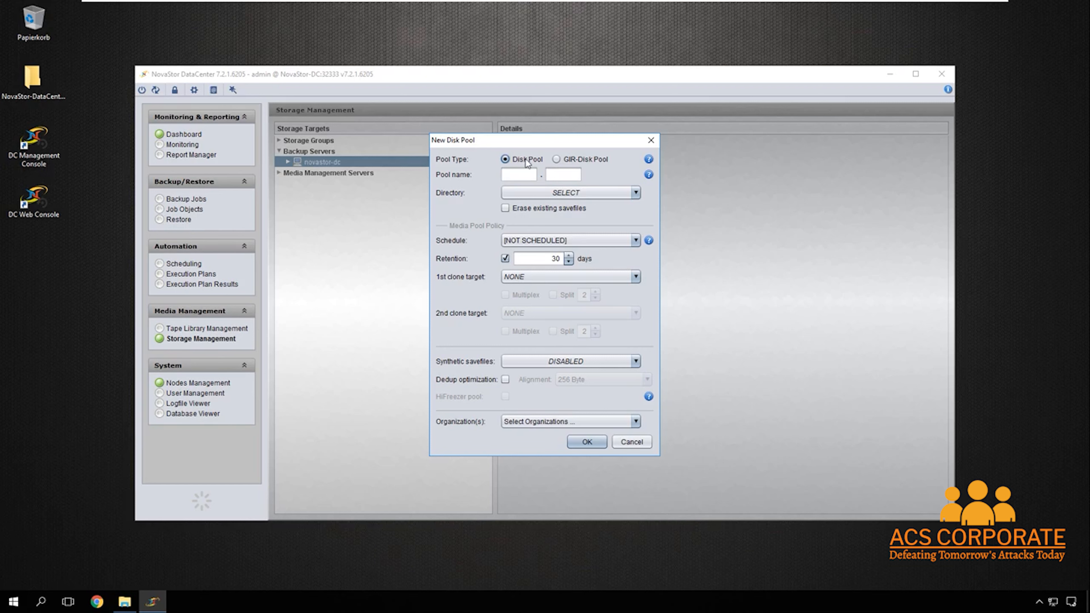
- Name the new disk pool DC.0030
left_click(511, 175)
type("DC")
key("Tab")
type("0030")
- Set the new disk pool's directory to the Backup folder on drive E
left_click(550, 194)
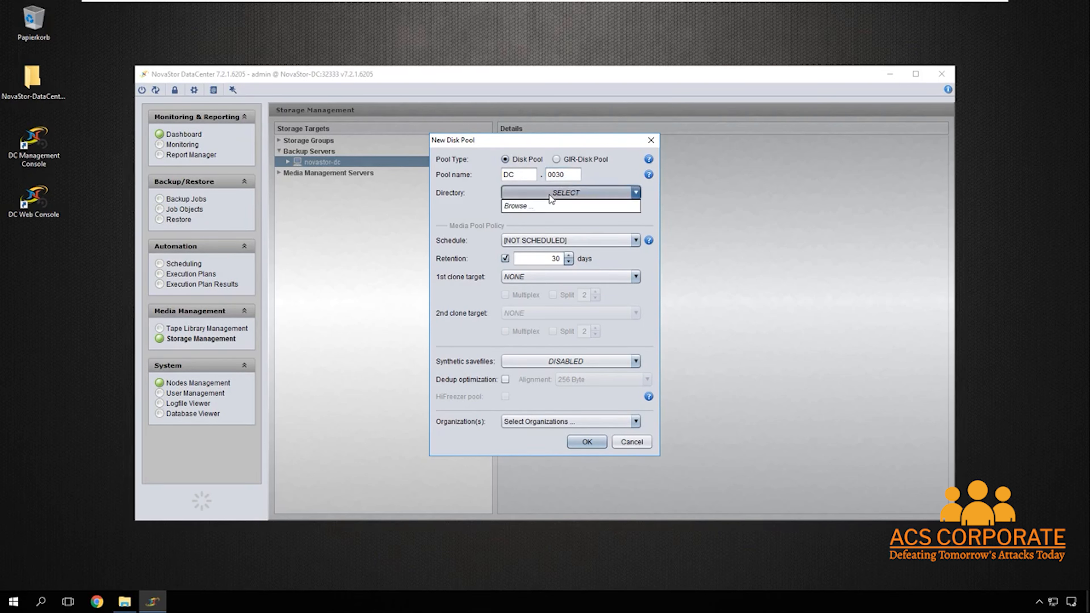
left_click(537, 211)
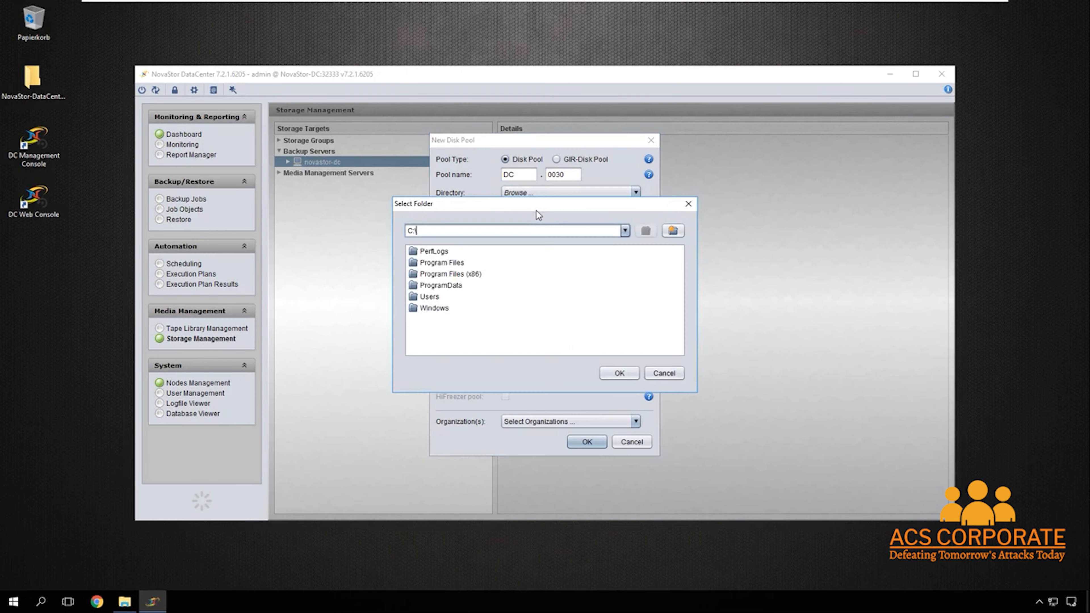
left_click(624, 232)
left_click(427, 253)
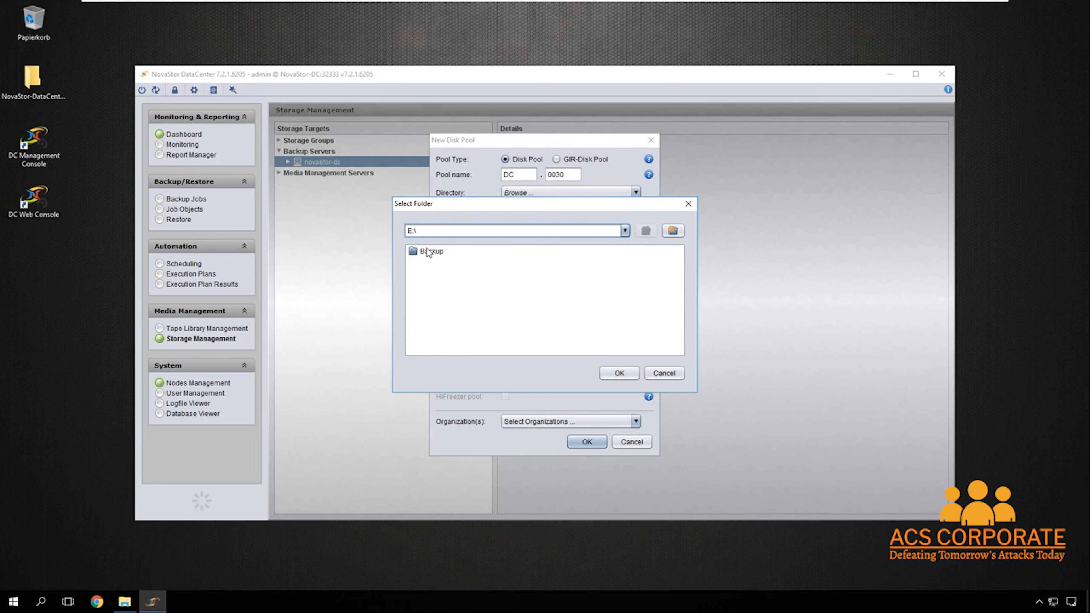
double_click(427, 251)
left_click(618, 373)
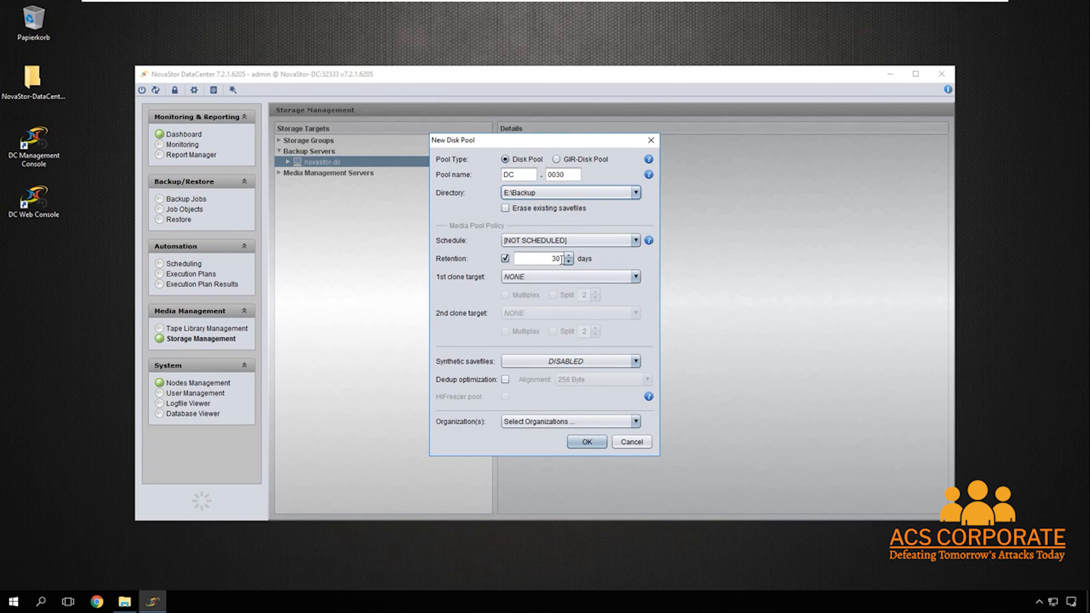
- Start a new schedule for the disk pool's media policy and name it Retention
left_click(598, 240)
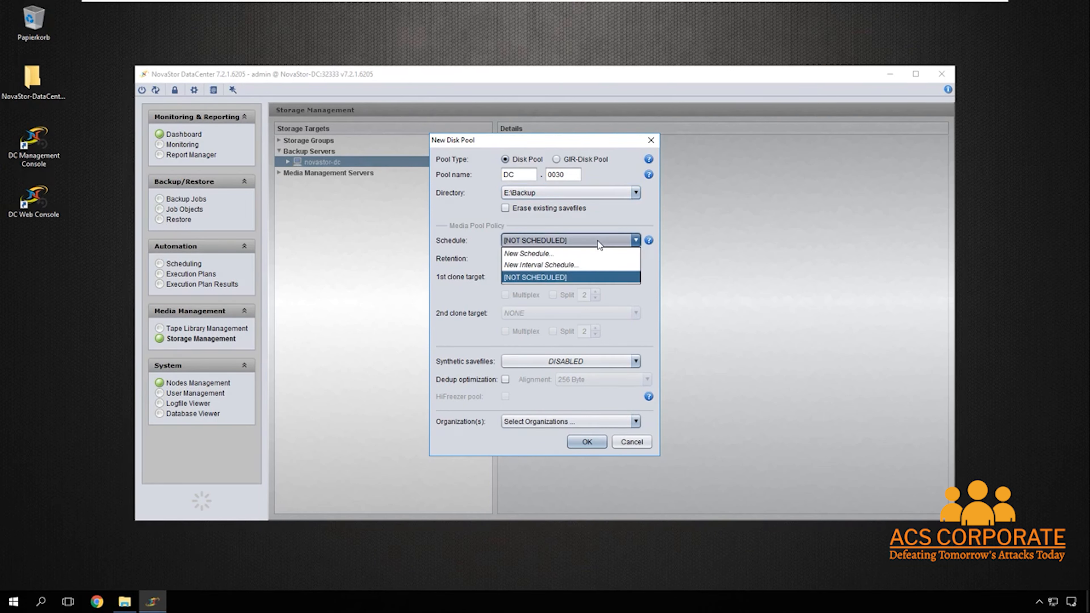
left_click(535, 254)
left_click(513, 242)
type("Ret")
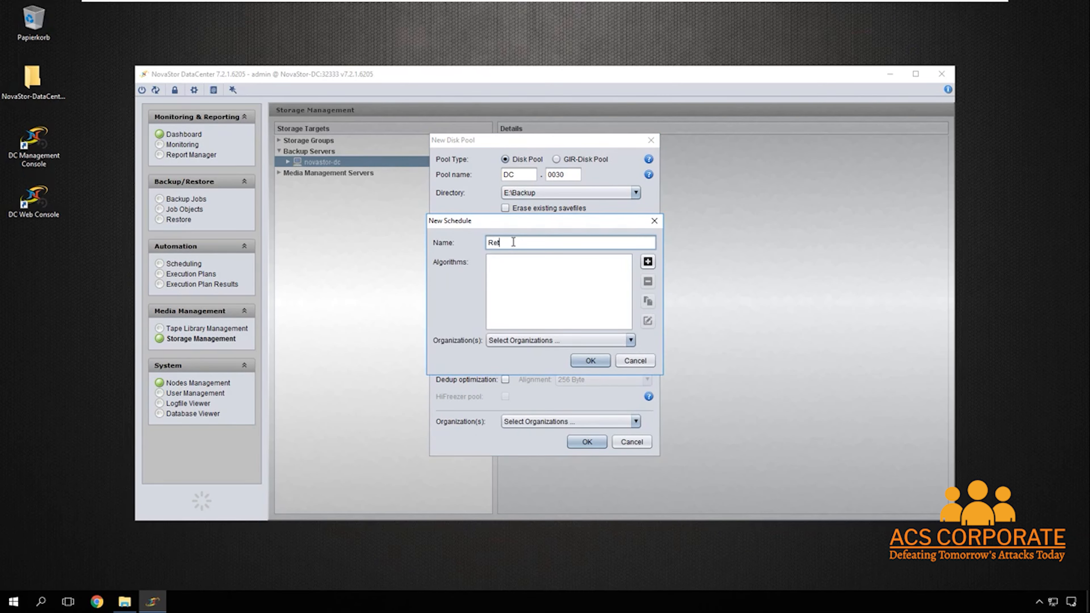
type("ention")
- Add a Day of Week algorithm covering all seven days with start time 05:00, and save the Retention schedule
left_click(649, 262)
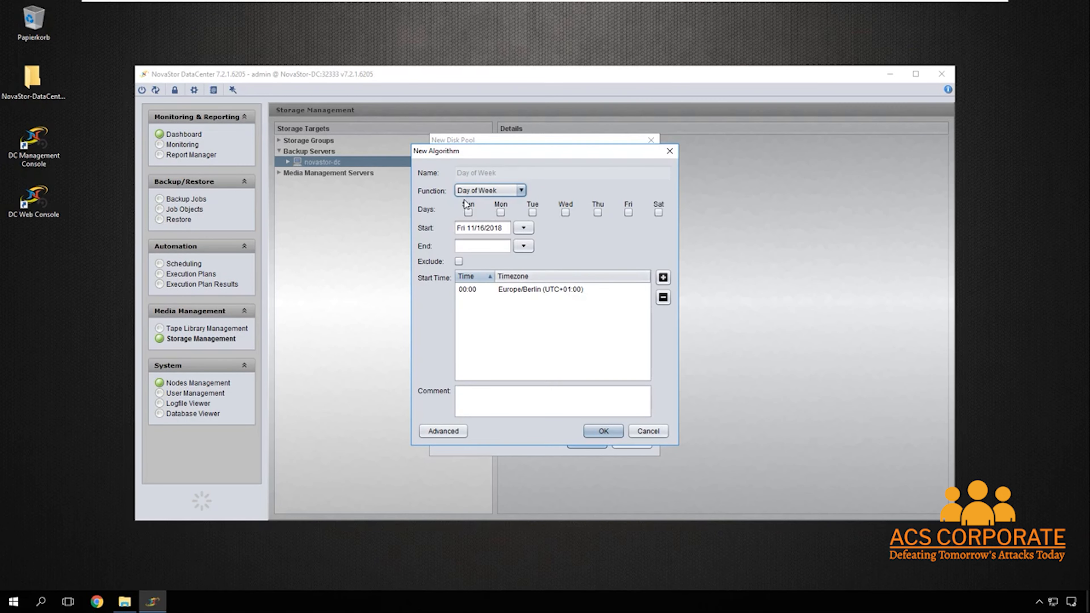
left_click(468, 212)
left_click(500, 212)
left_click(533, 212)
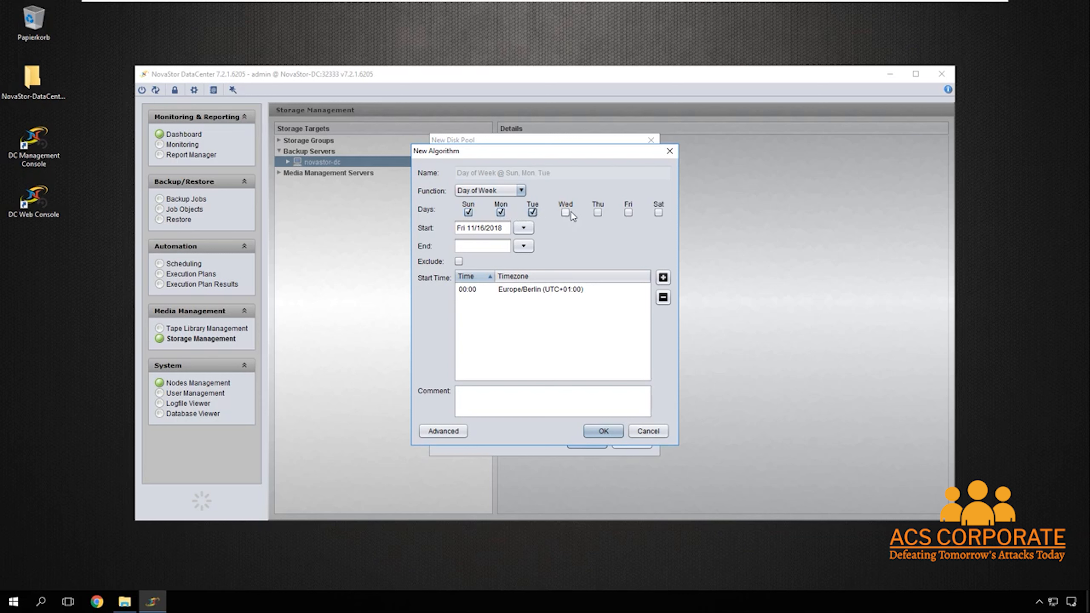
left_click(565, 212)
left_click(598, 212)
left_click(629, 213)
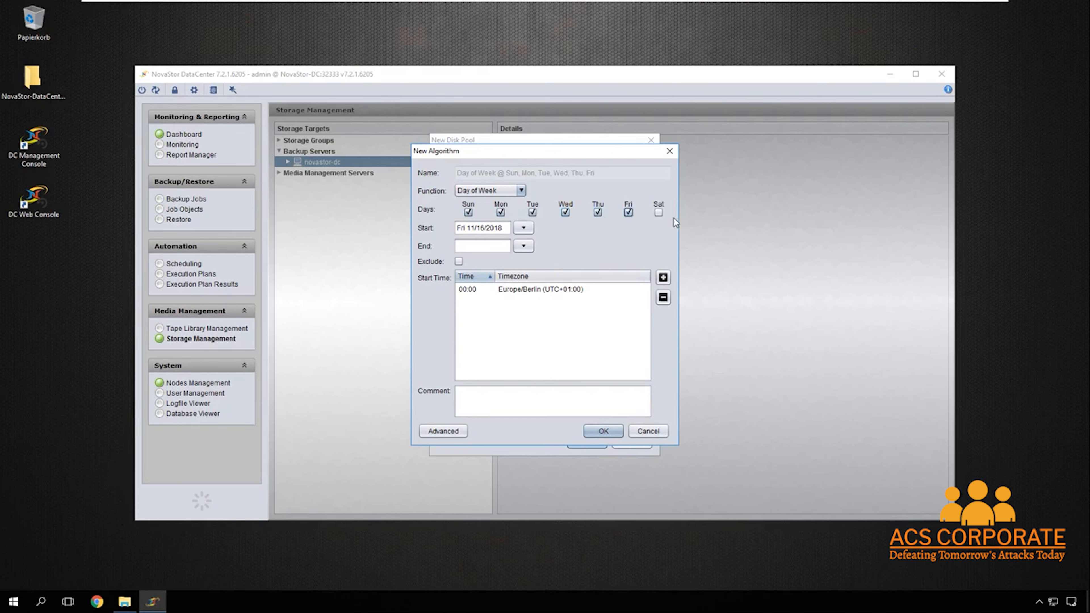
left_click(659, 213)
double_click(466, 291)
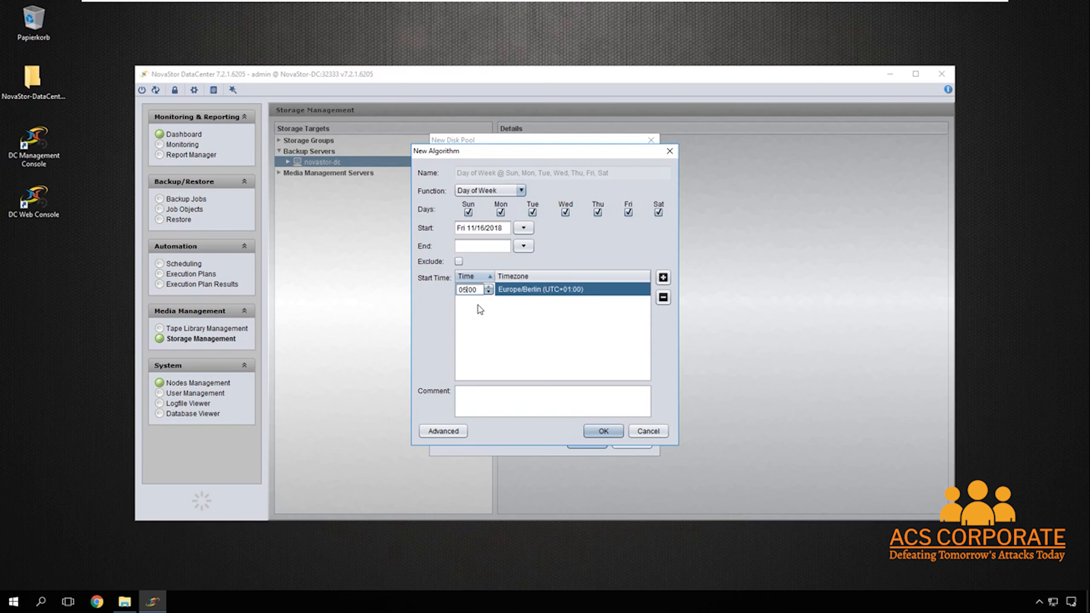
left_click(603, 431)
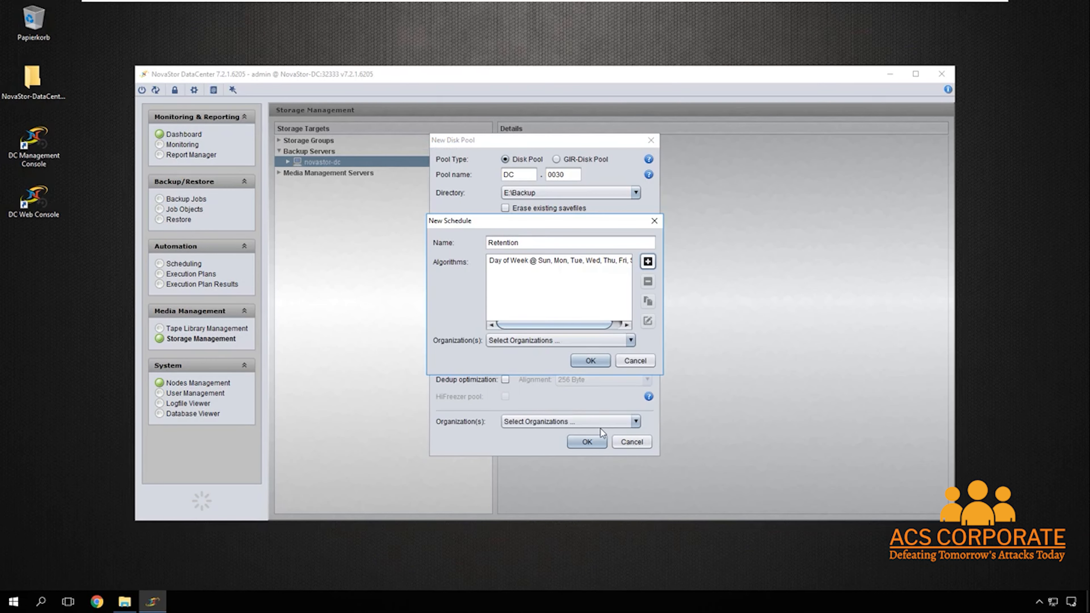
left_click(588, 362)
- Assign the Retention schedule to the DC.0030 pool, create the pool, and expand the disk pools of novastor-dc
left_click(558, 241)
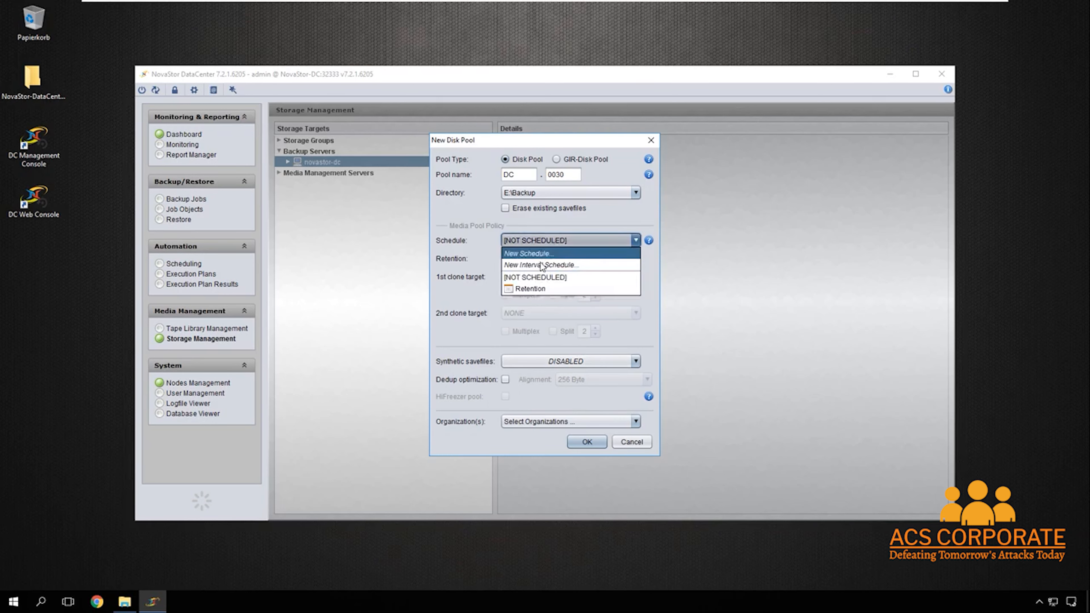
left_click(528, 290)
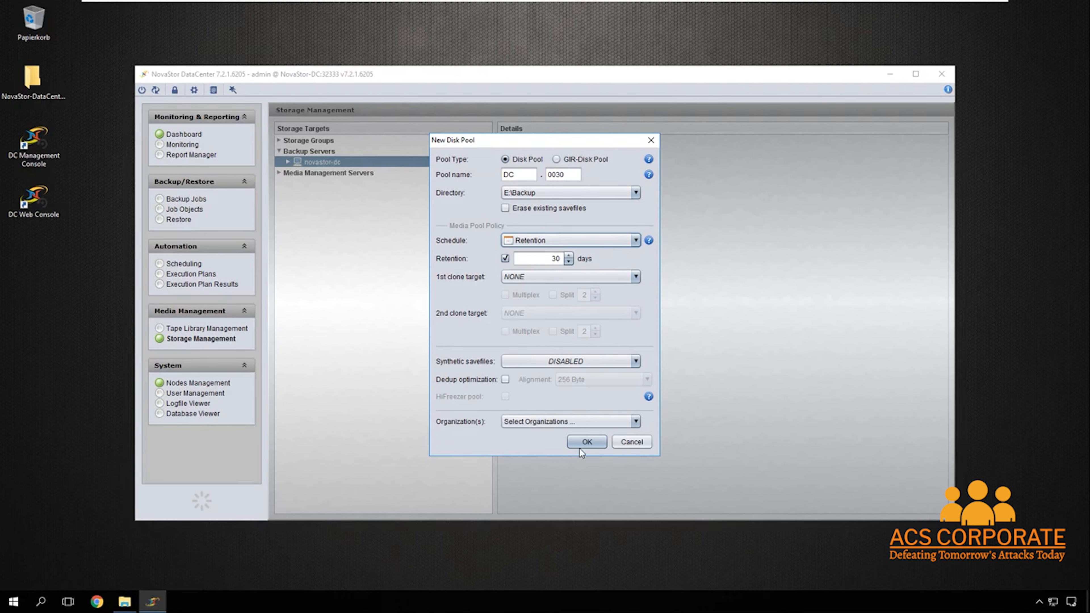
left_click(594, 445)
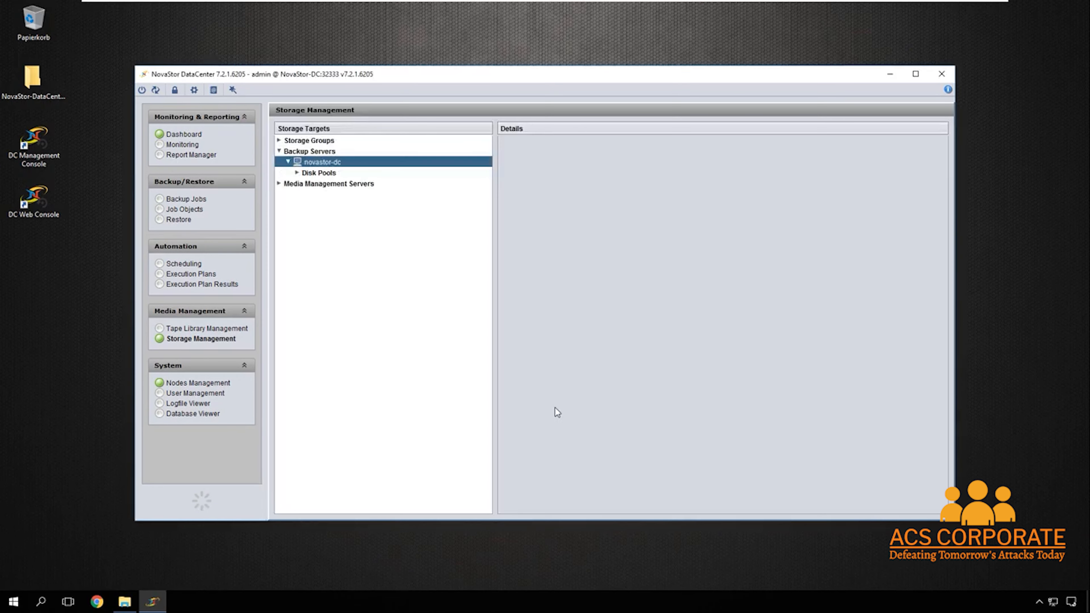
left_click(297, 173)
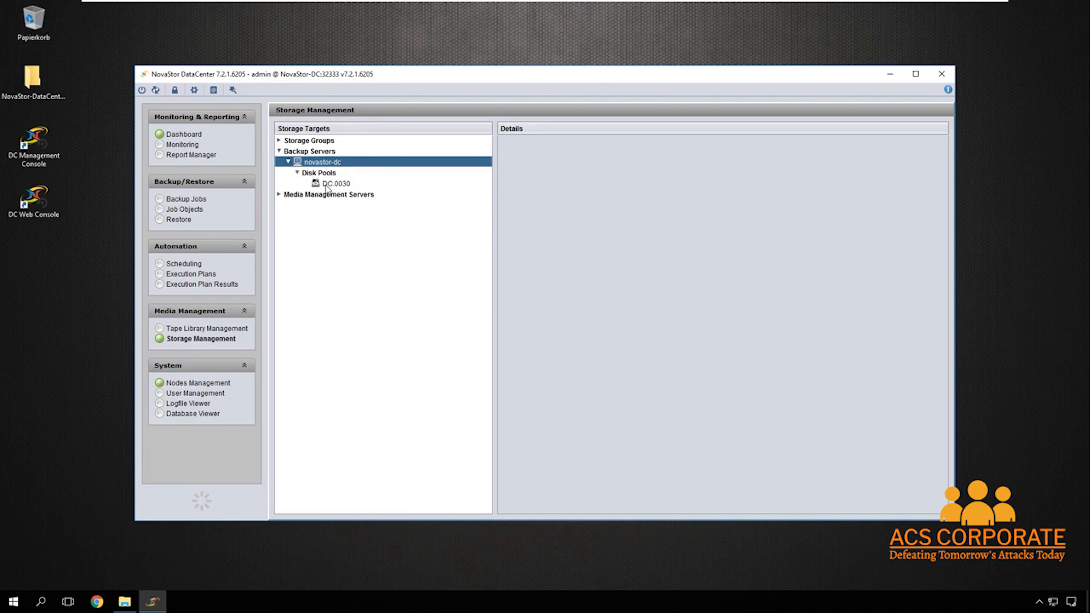
- Start another disk pool on novastor-dc with the type GIR-Disk Pool and the name VMs
right_click(316, 162)
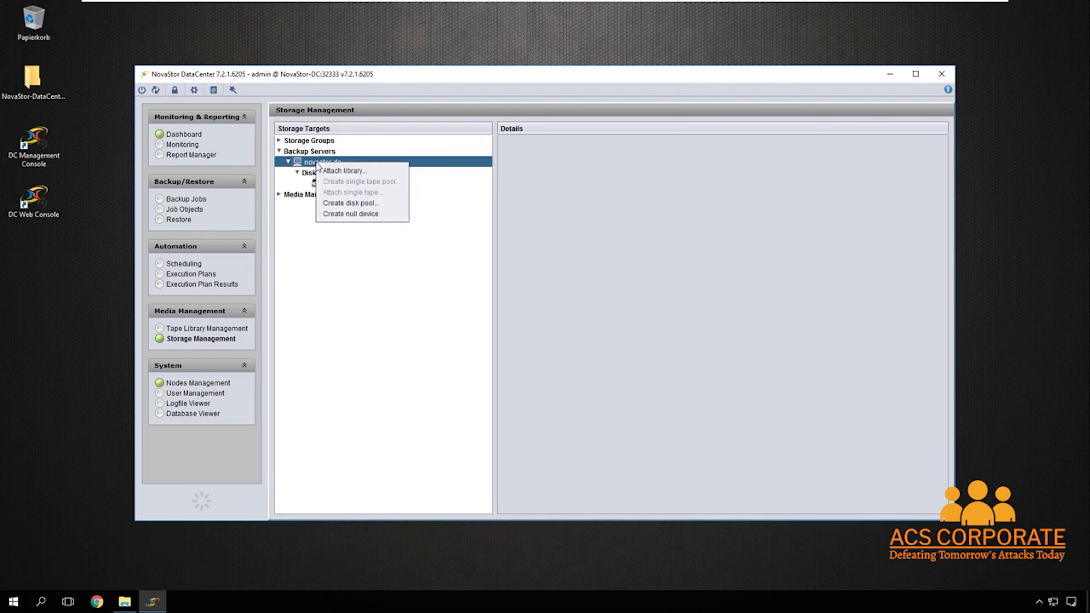
left_click(346, 202)
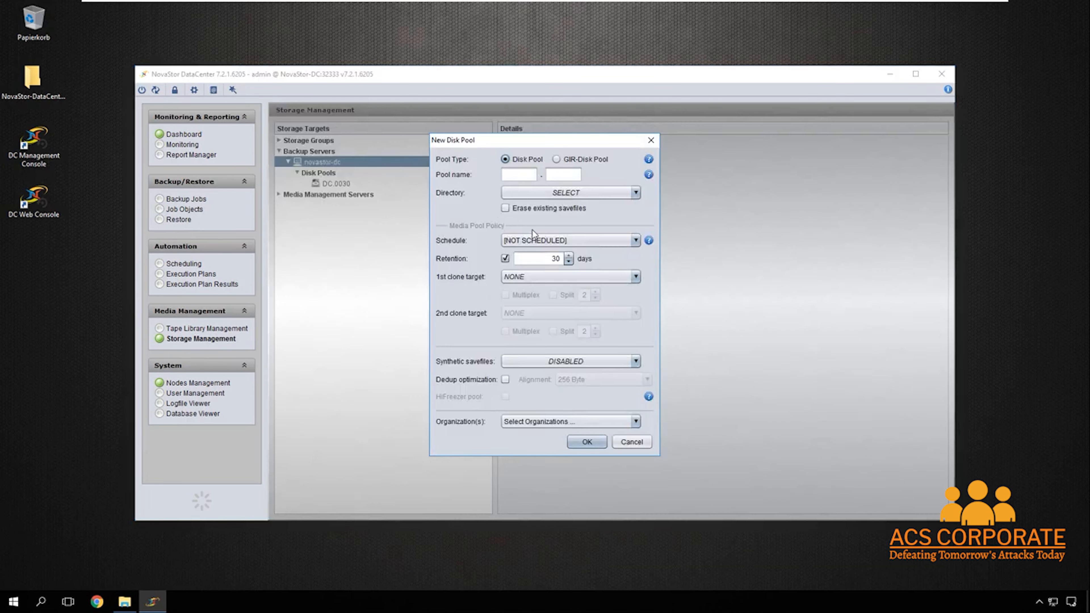
left_click(557, 159)
left_click(542, 176)
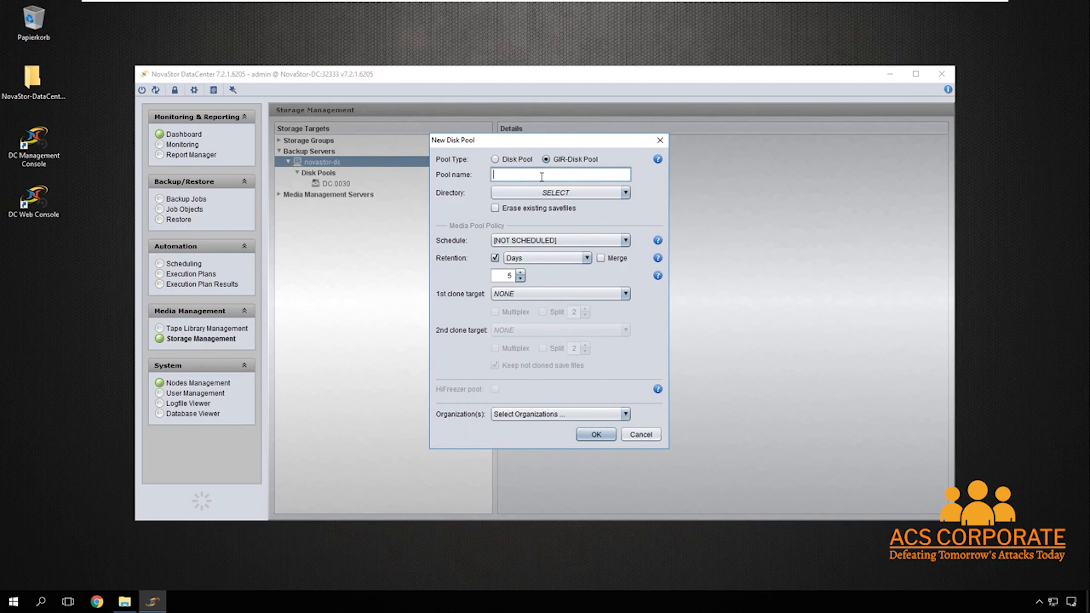
type("VMs")
- Set the VMs pool's directory to E:\Backup
left_click(545, 193)
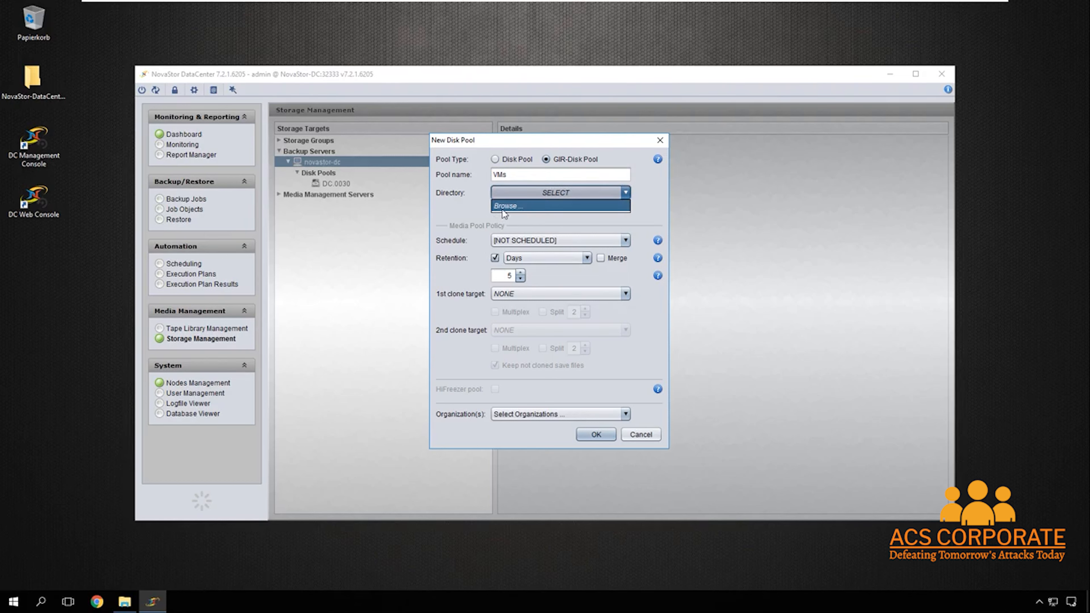
left_click(545, 207)
left_click(625, 230)
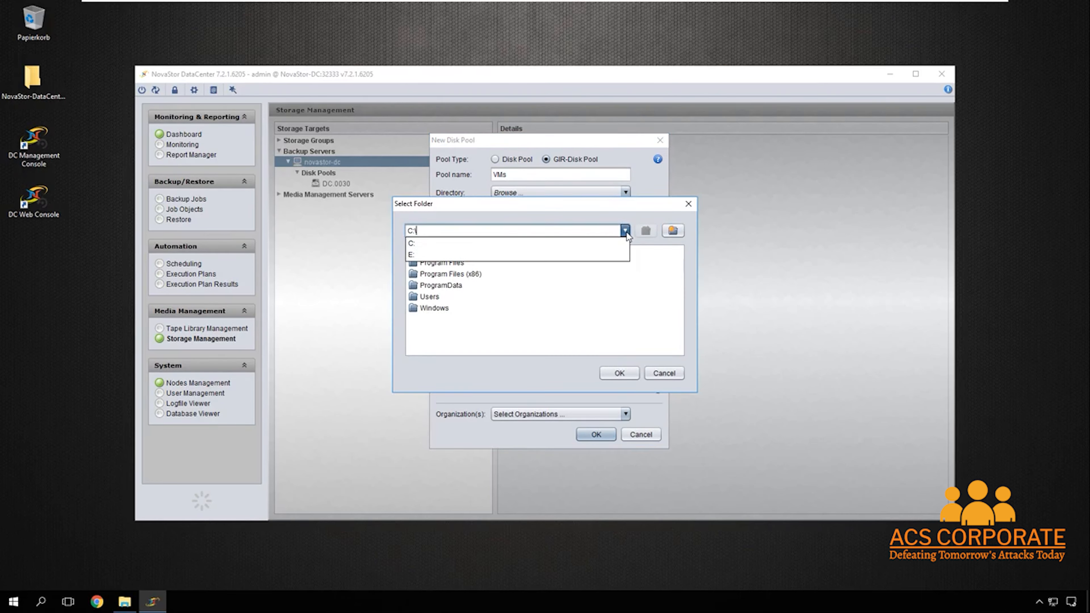
left_click(486, 254)
double_click(435, 252)
left_click(618, 373)
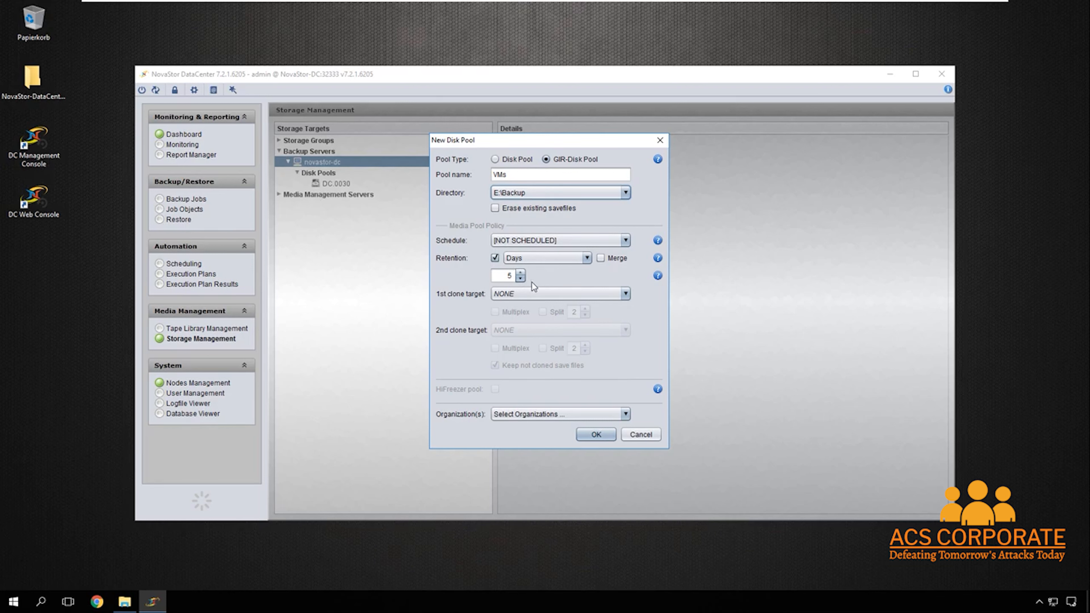
- Assign the Retention schedule to the VMs pool and create the pool
left_click(573, 242)
left_click(517, 290)
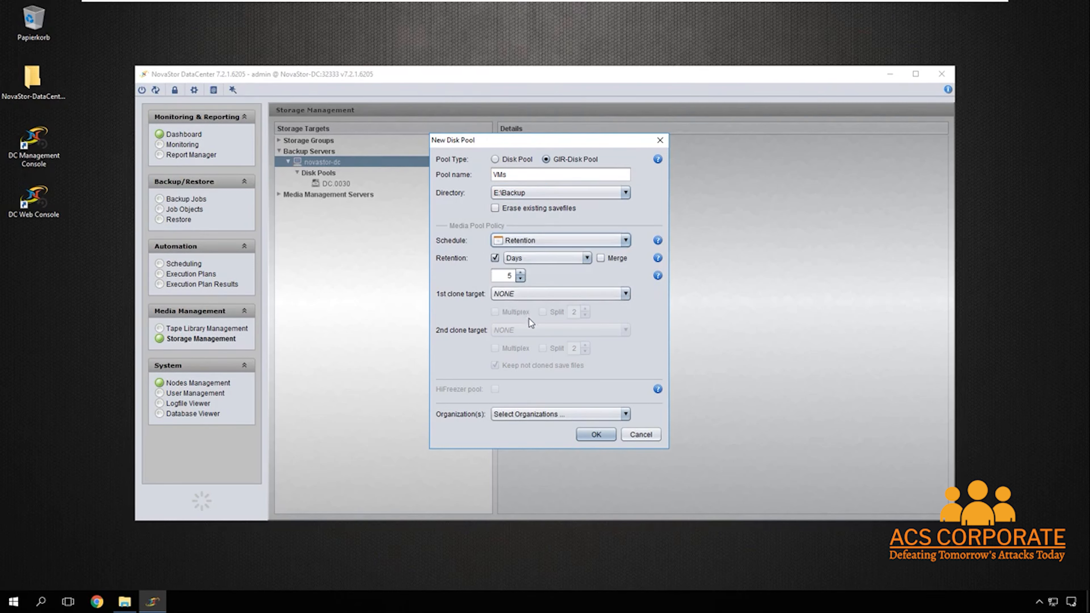
left_click(595, 436)
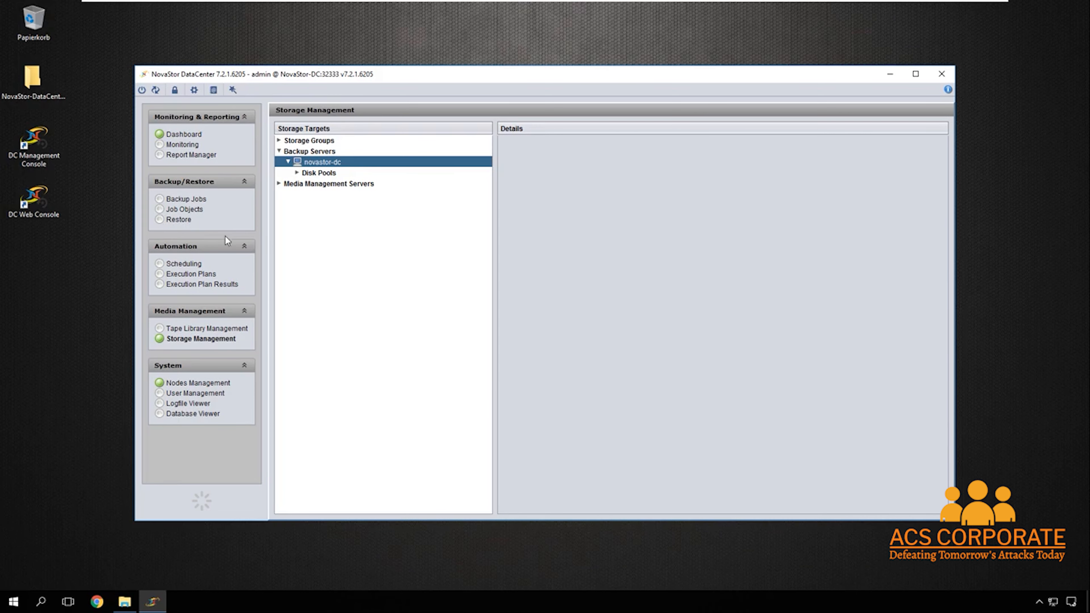
- Start a new file backup job in the backup jobs management
left_click(185, 200)
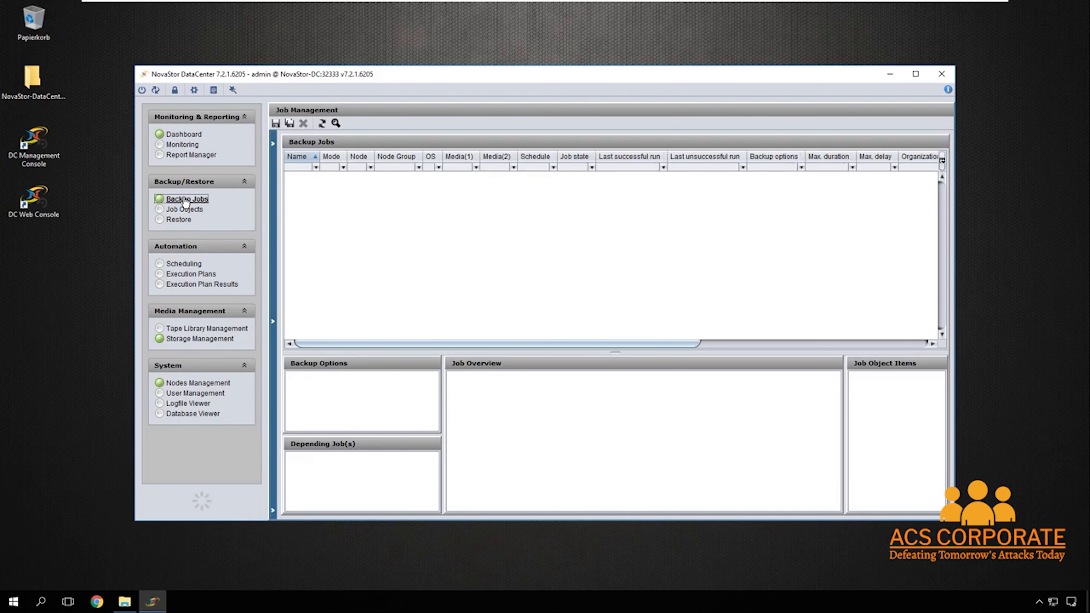
right_click(335, 197)
mouse_move(351, 205)
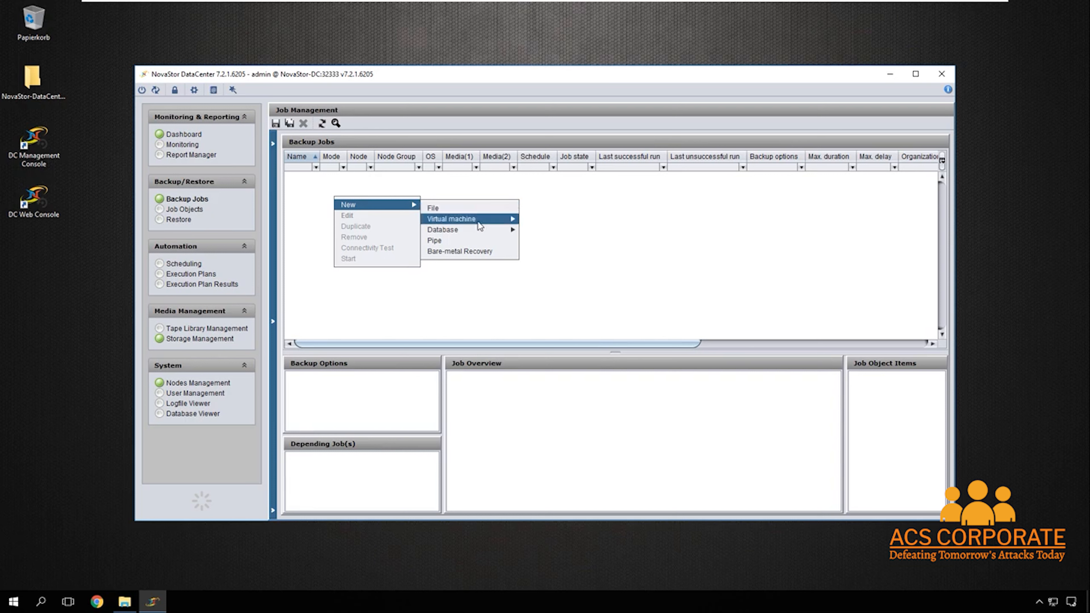
mouse_move(475, 235)
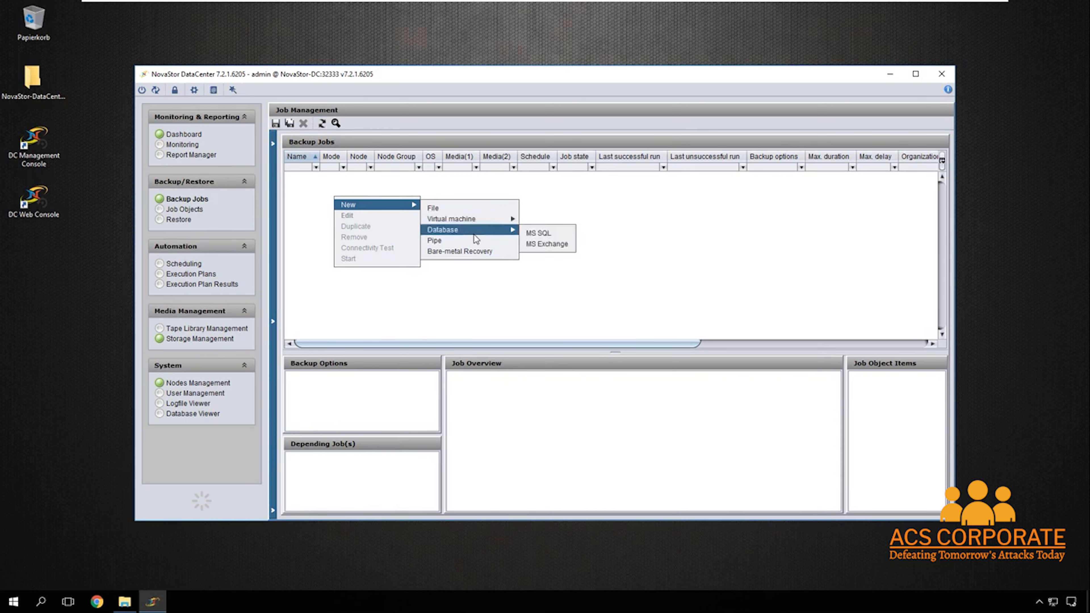
left_click(473, 208)
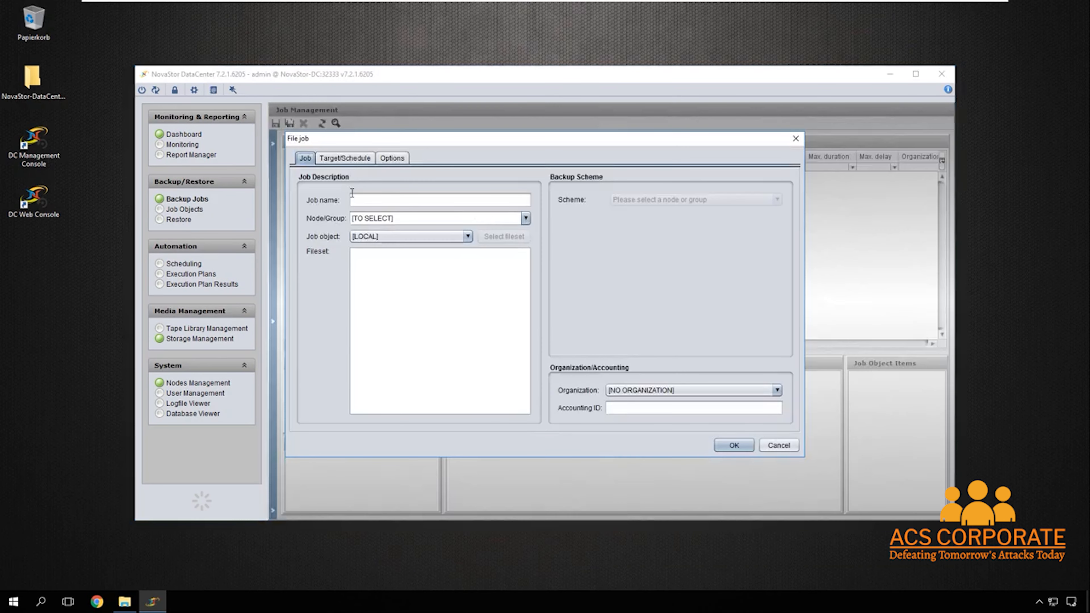
- Name the file job CommandServer and choose novastor-dc (windows) as its node
left_click(365, 200)
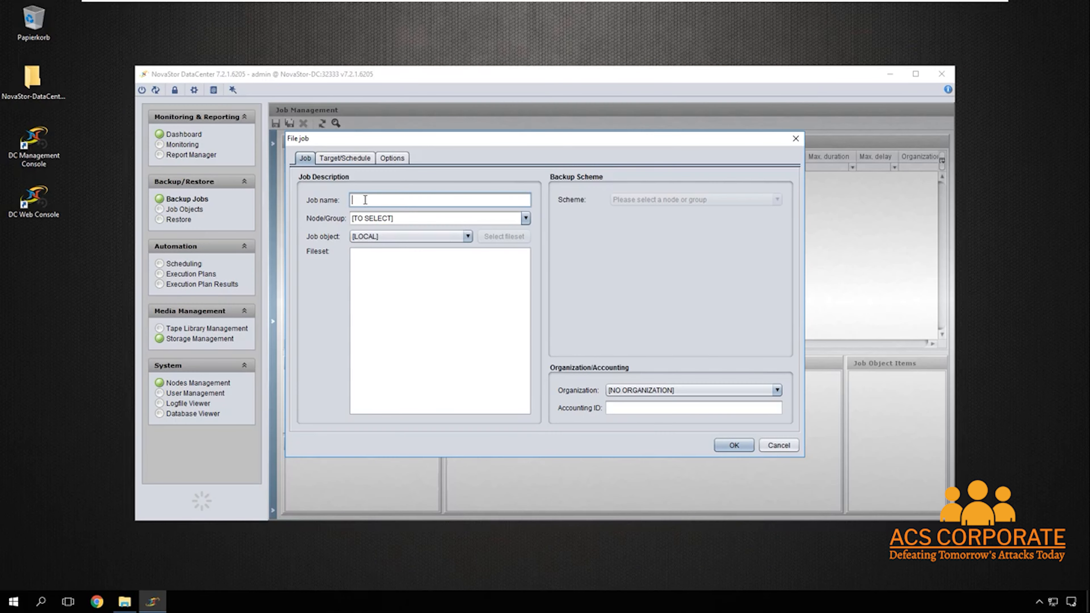
type("CommandServer")
left_click(525, 218)
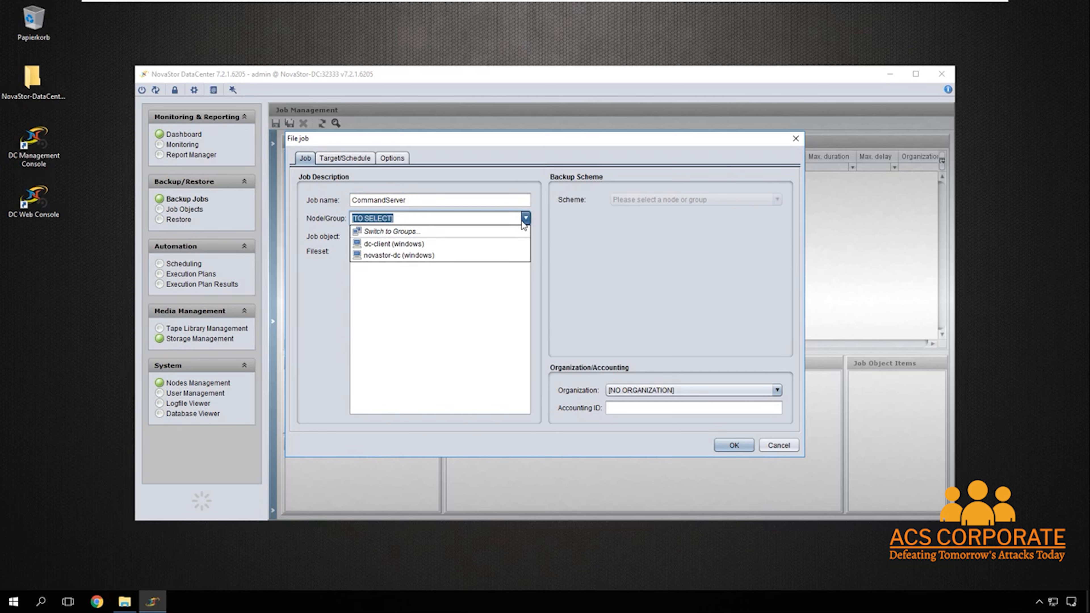
left_click(402, 256)
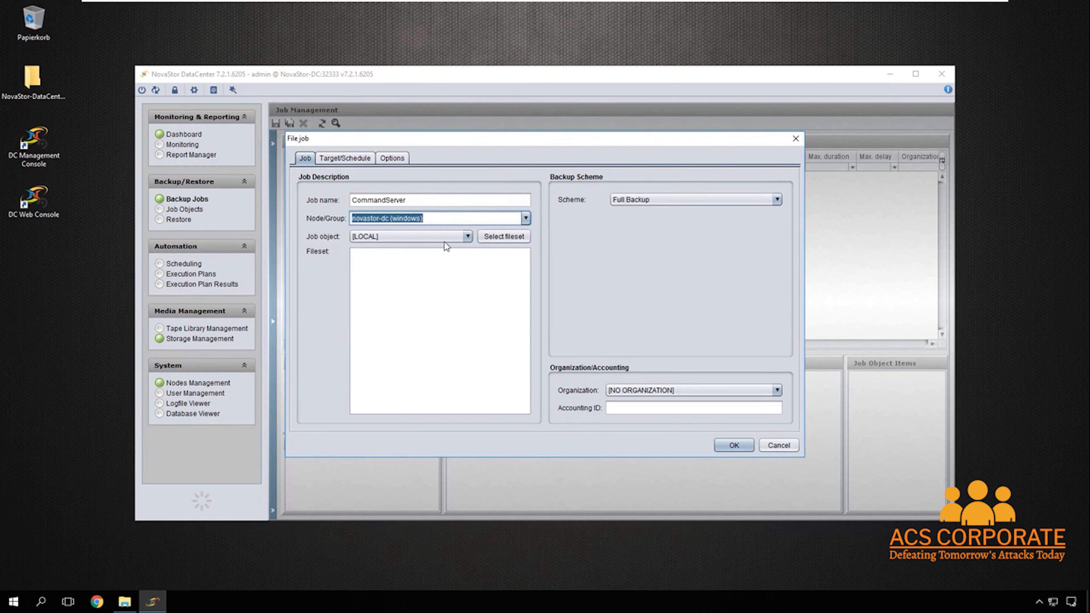
- Configure the job's fileset to include the NovaStor folder from C:\Program Files
left_click(492, 237)
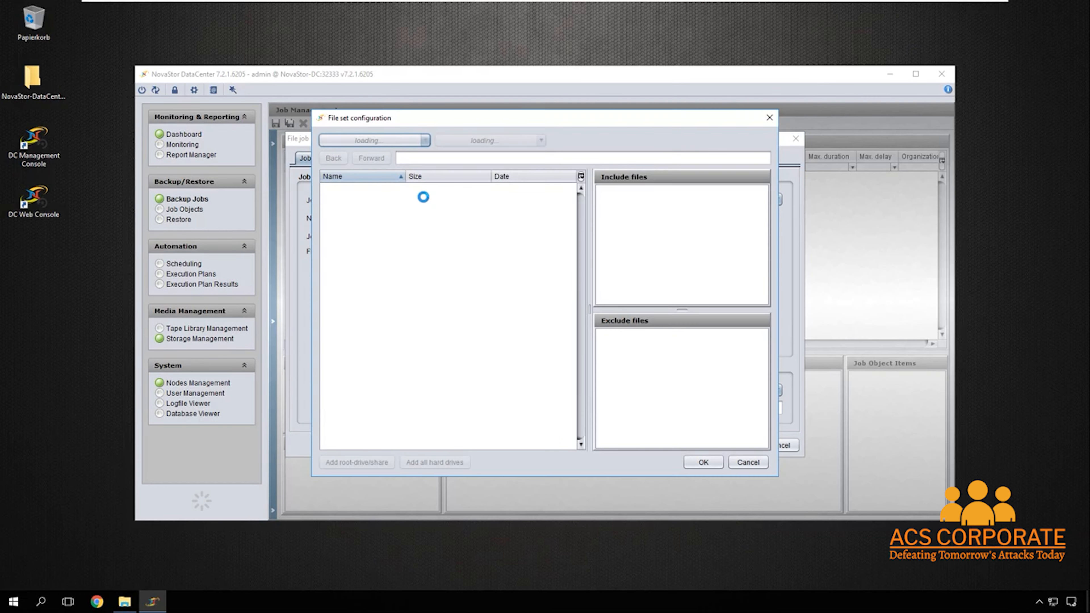
left_click(425, 142)
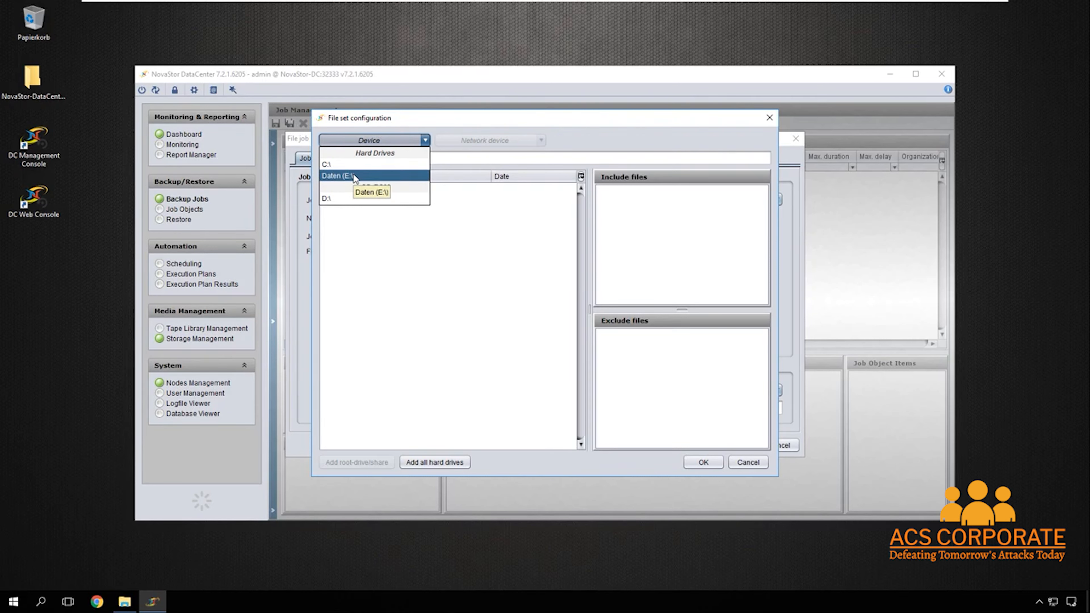
left_click(339, 164)
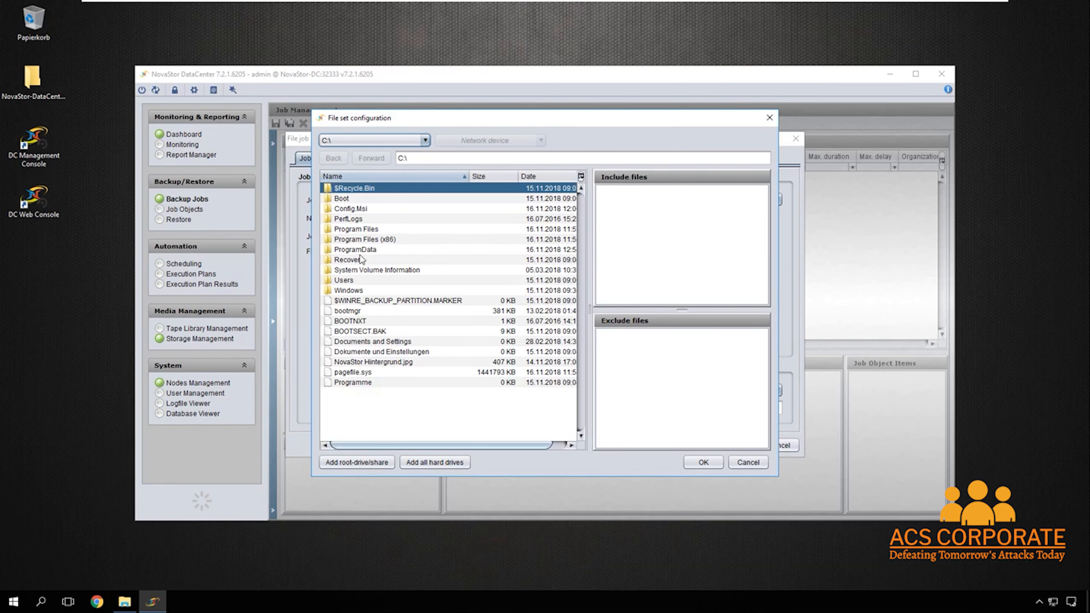
double_click(329, 232)
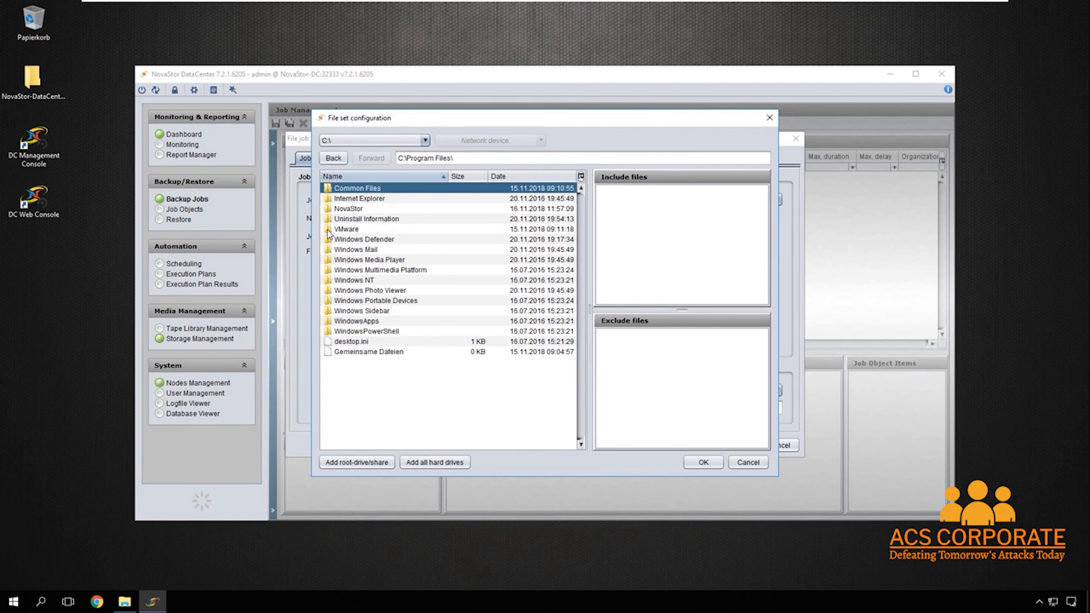
left_click(332, 211)
left_click_drag(332, 211, 631, 205)
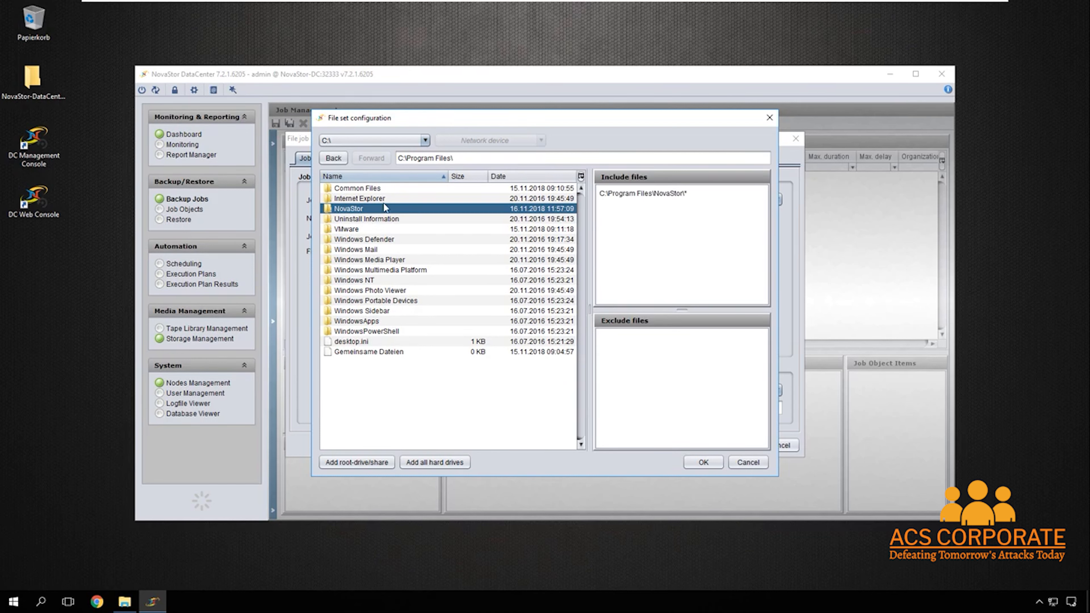
- Add the NovaStor folder from C:\ProgramData to the fileset's include files and accept the fileset
left_click(333, 158)
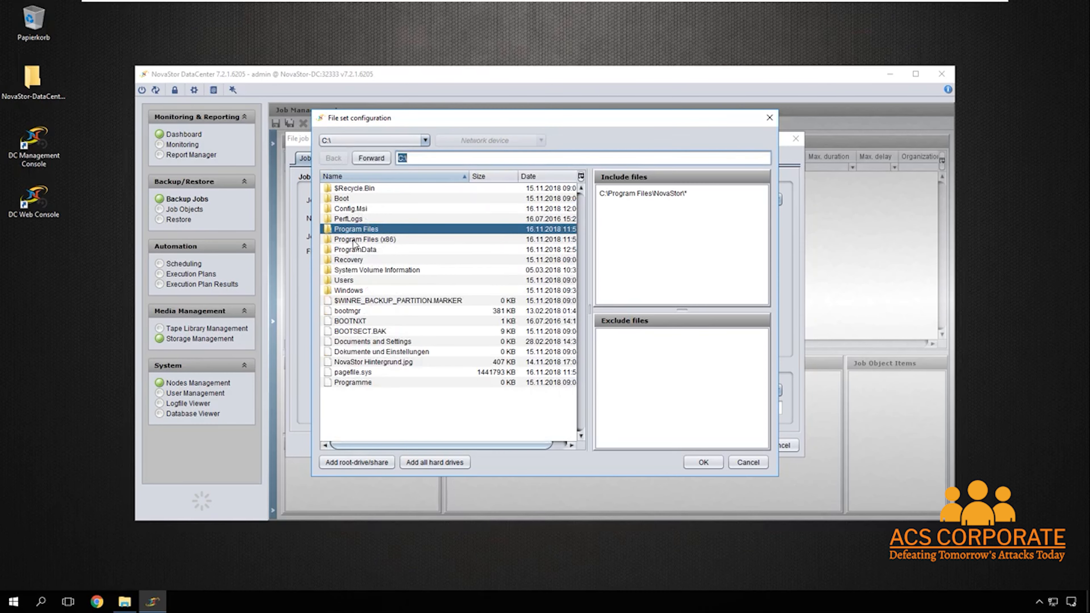
double_click(346, 251)
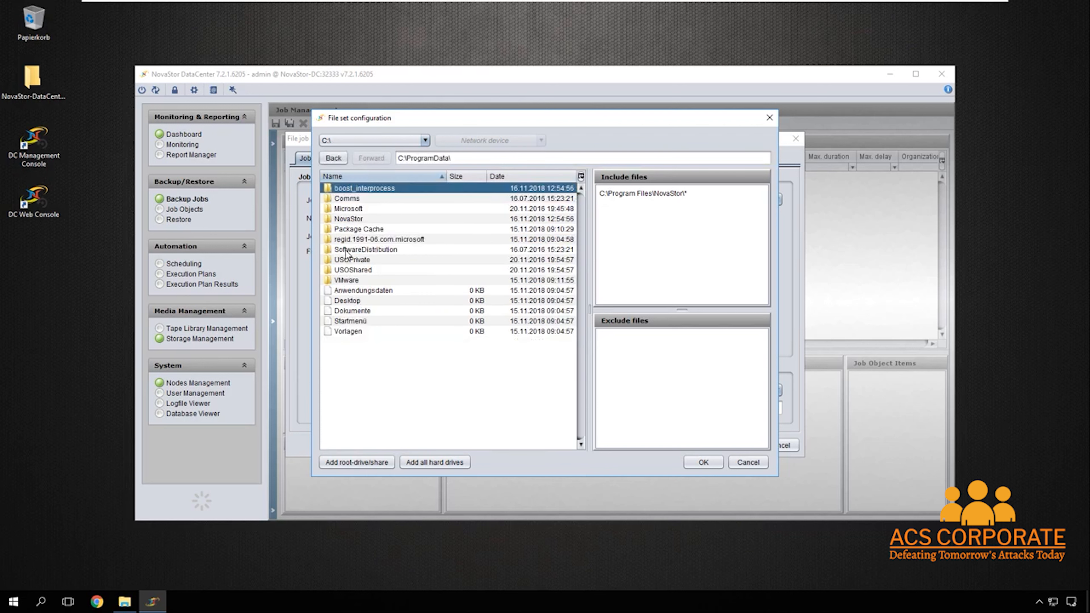
left_click(339, 219)
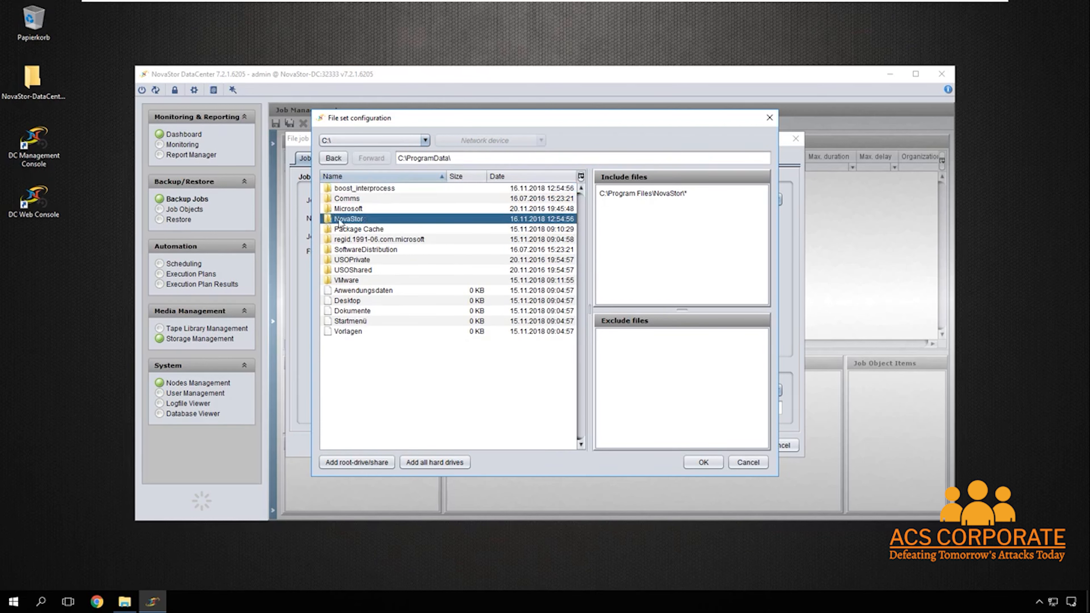
left_click(386, 229, "shift")
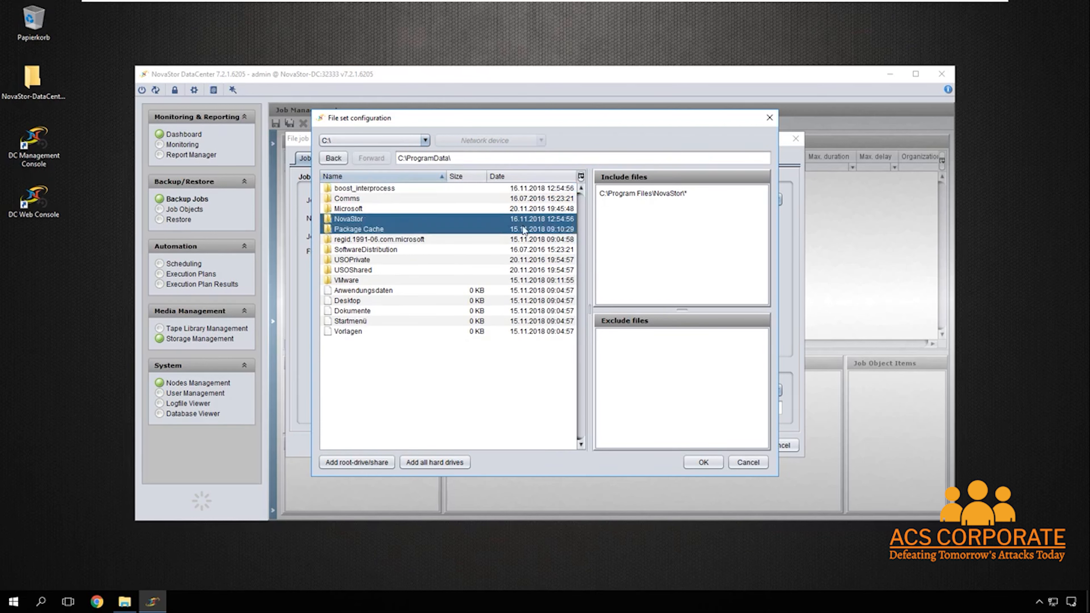
left_click(334, 221)
left_click_drag(334, 219, 691, 232)
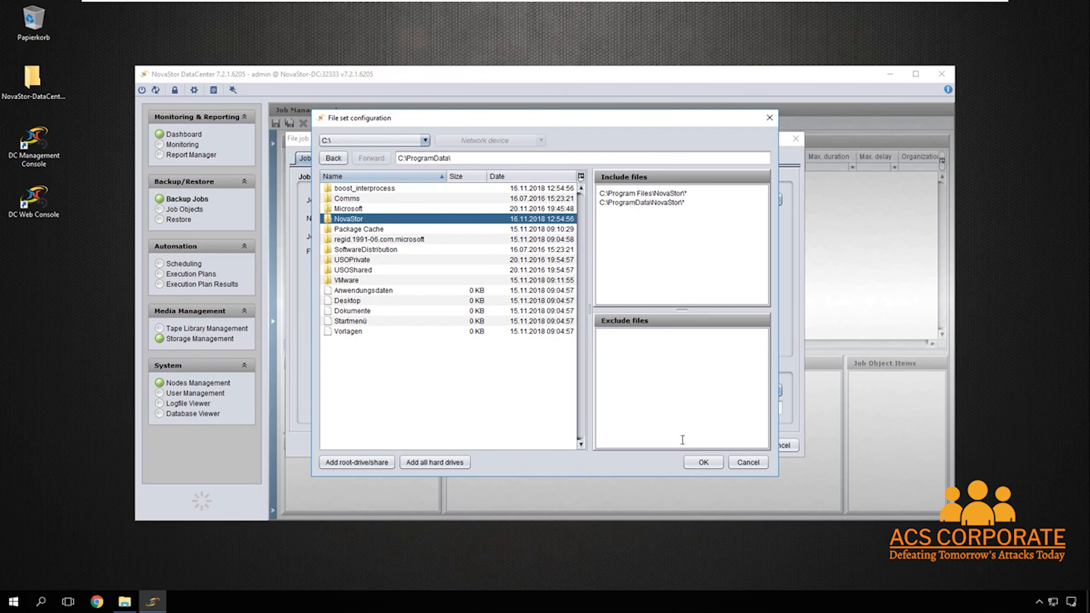
left_click(695, 462)
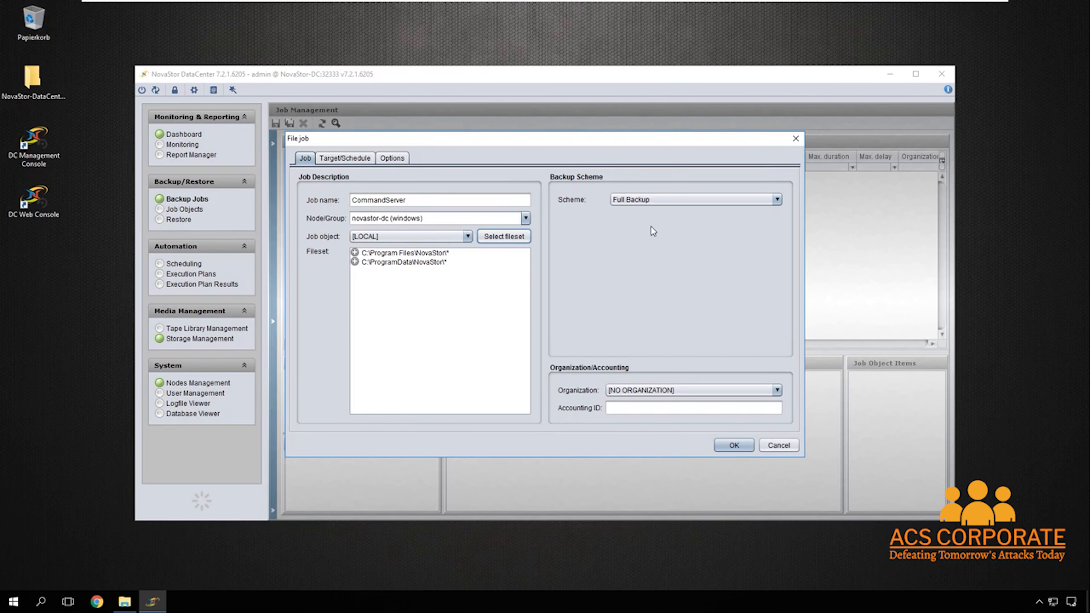
- Keep the Full Backup scheme and target the DC.0030@novastor-dc disk pool as the file job's Media Pool 1
left_click(654, 199)
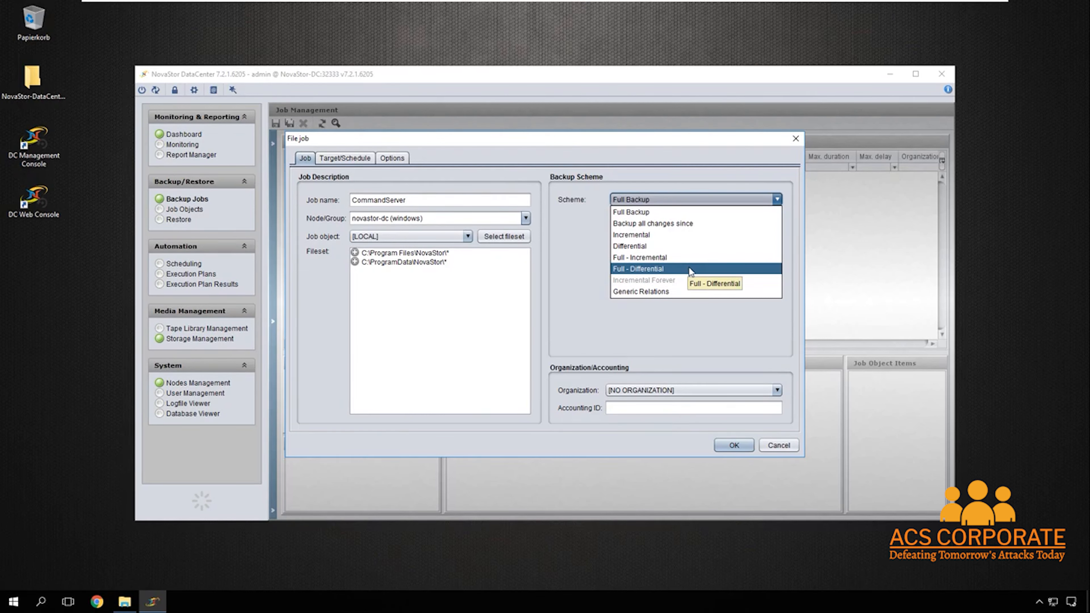
left_click(672, 200)
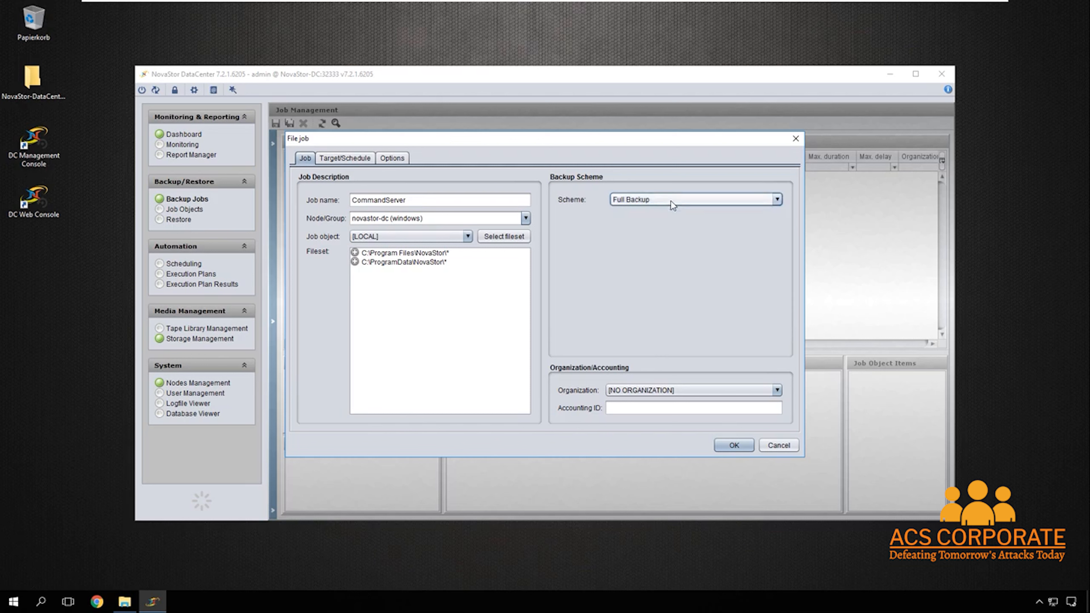
left_click(339, 159)
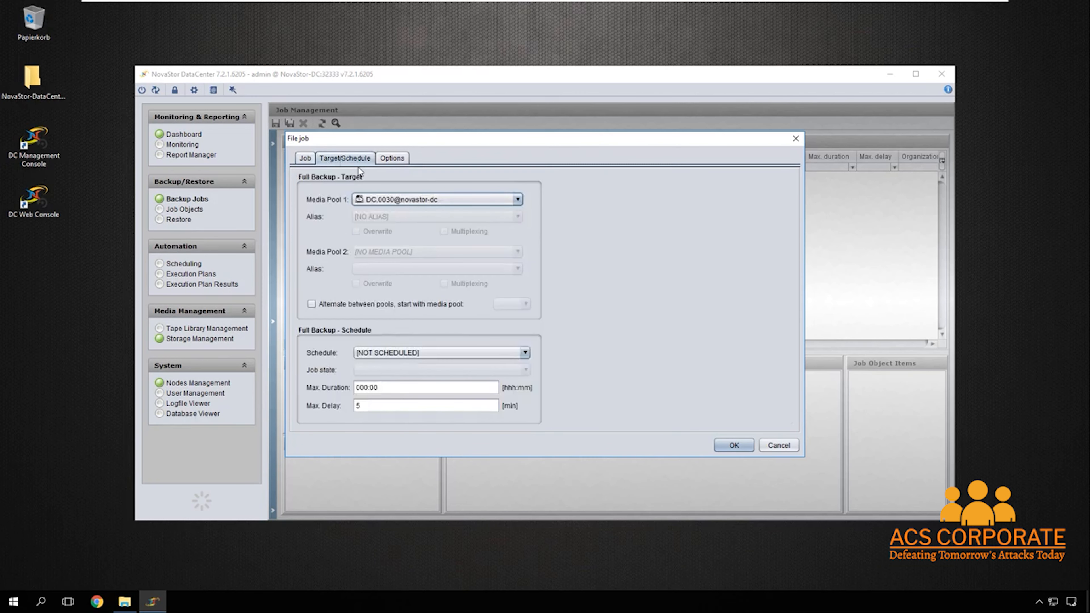
left_click(448, 199)
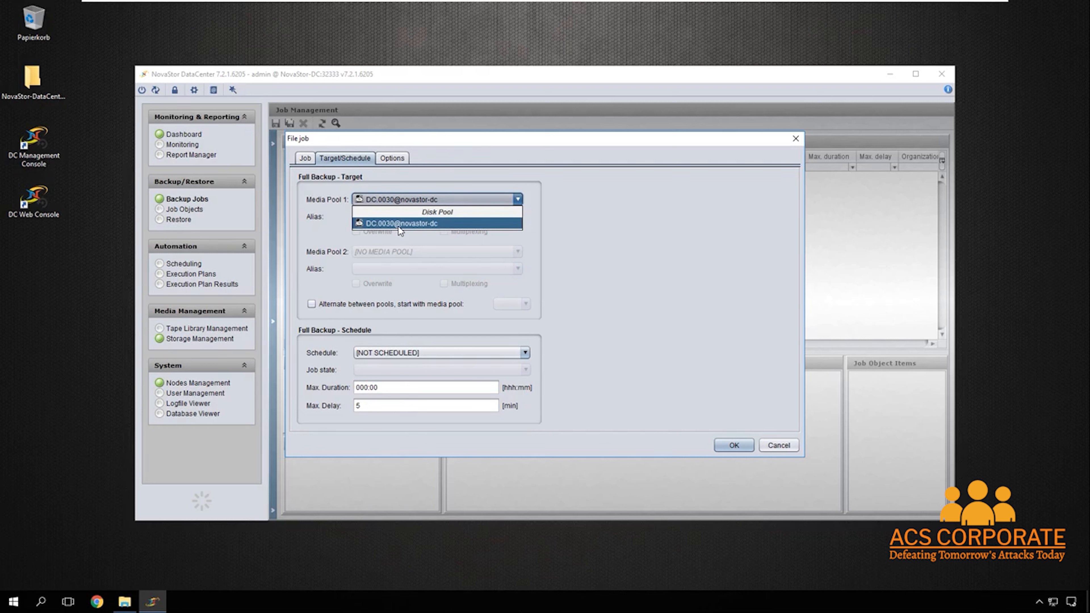
mouse_move(399, 228)
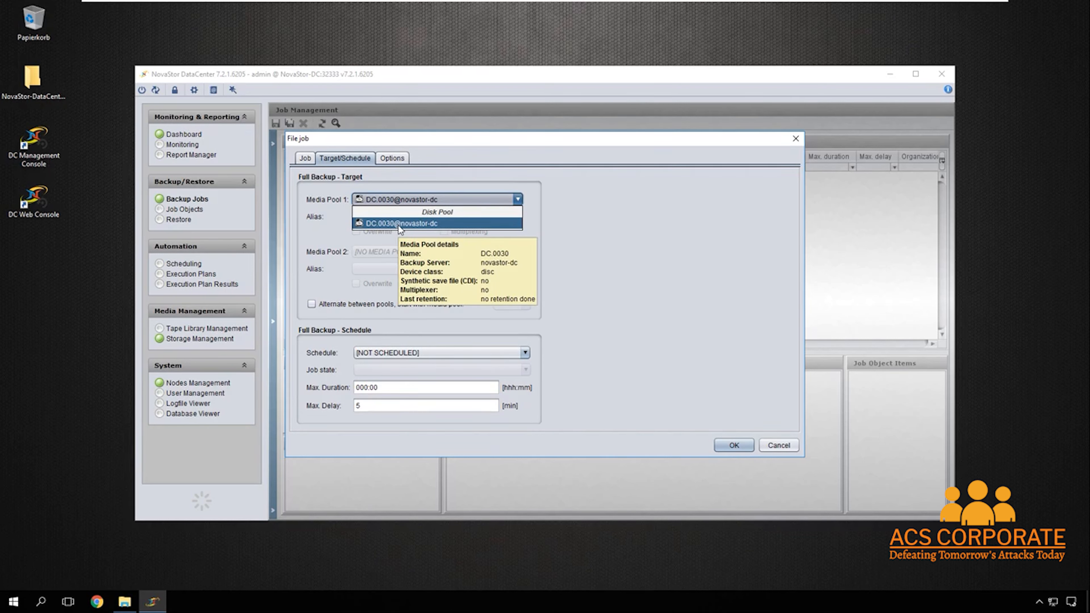
left_click(399, 226)
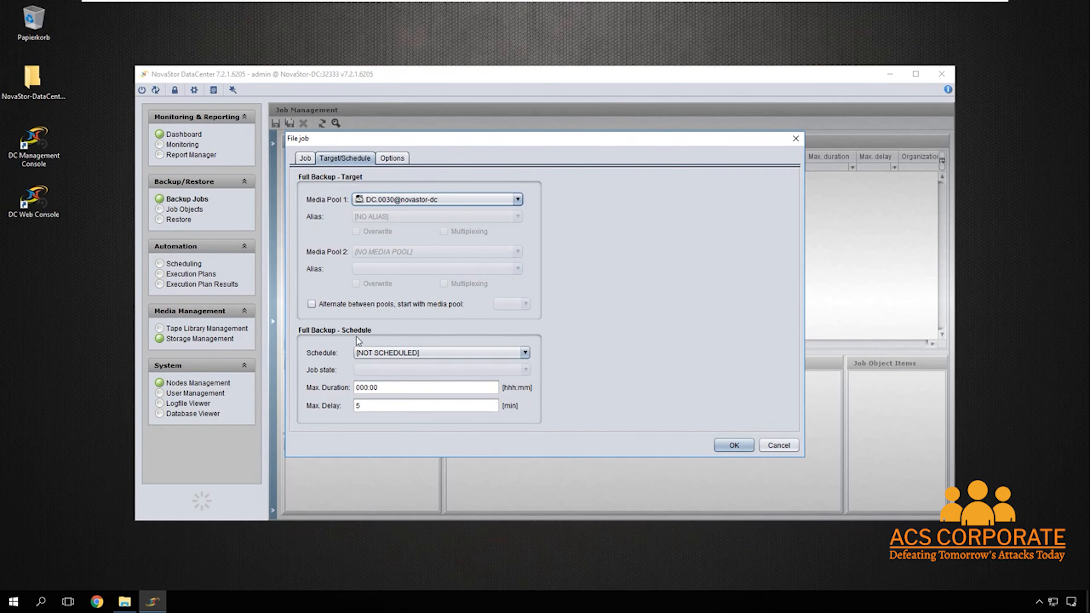
- Leave the file job unscheduled, set its maximum delay to 120 minutes and create it with the default options
left_click(377, 352)
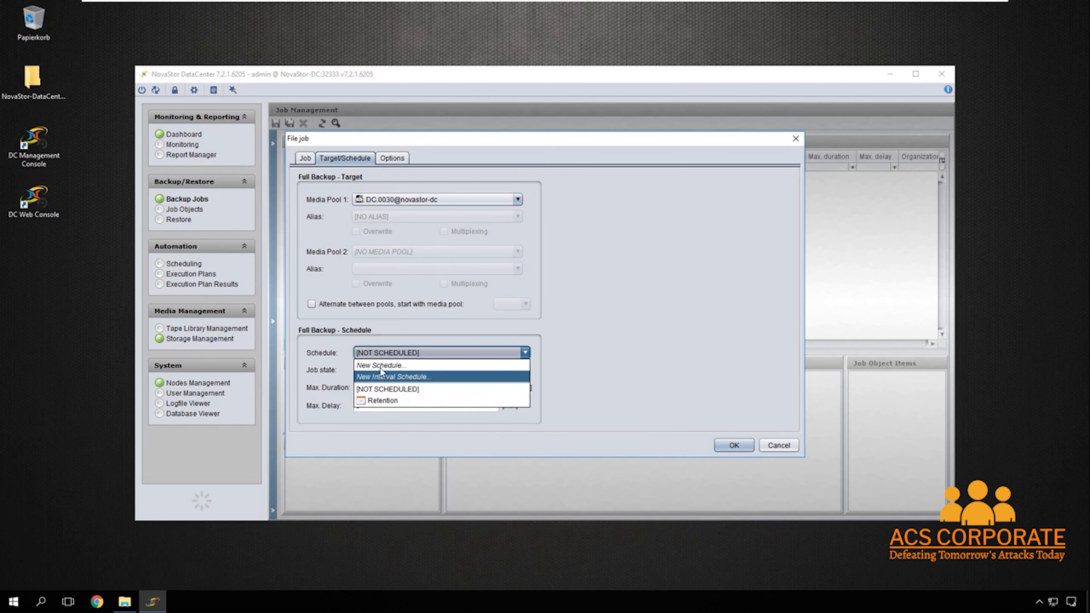
left_click(332, 346)
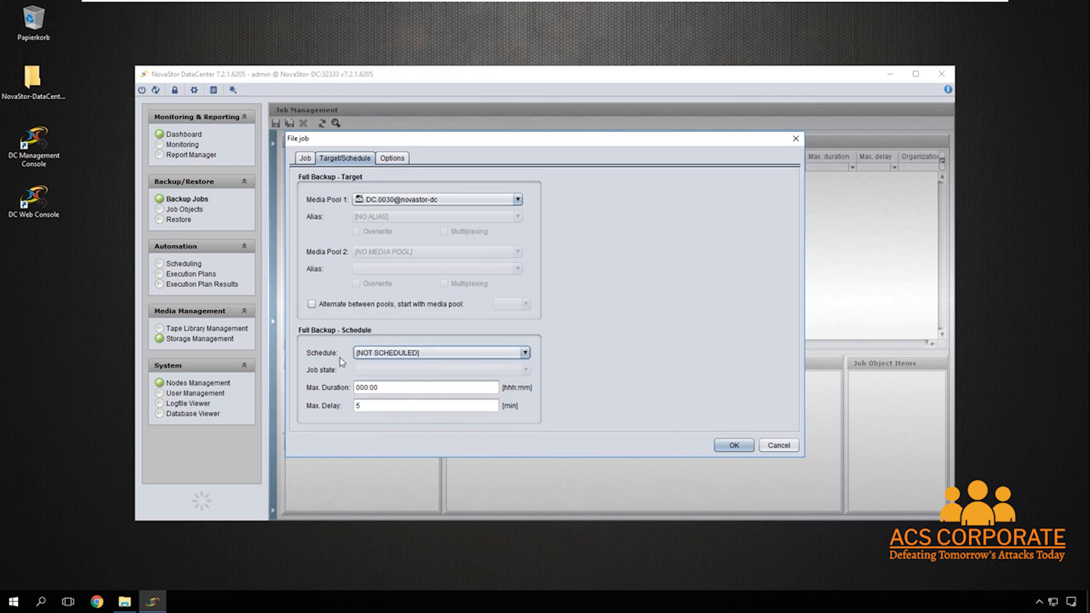
left_click(372, 406)
left_click_drag(372, 407, 347, 411)
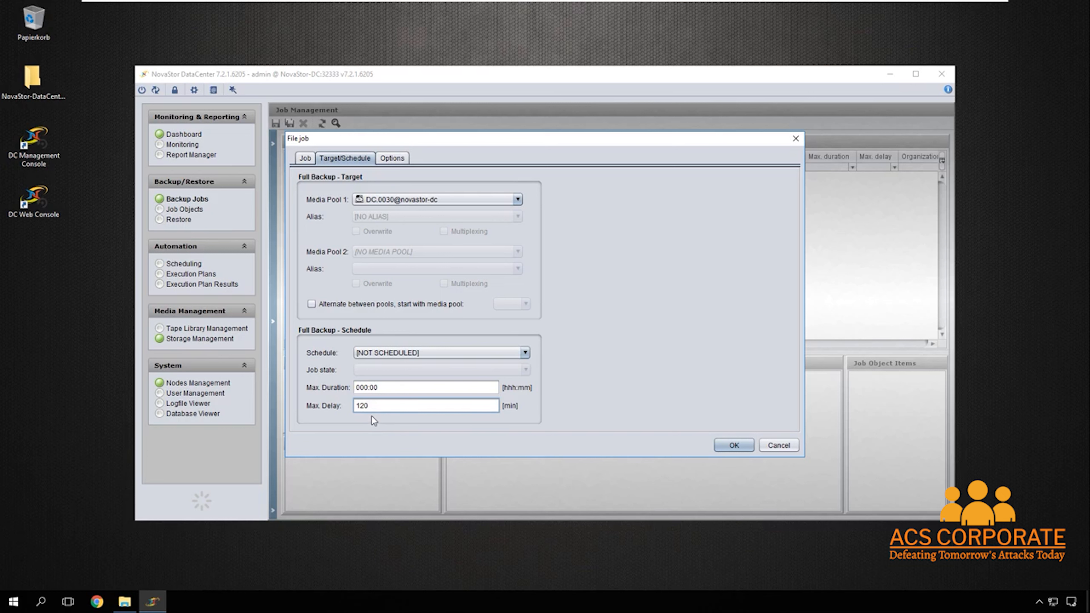
left_click(397, 158)
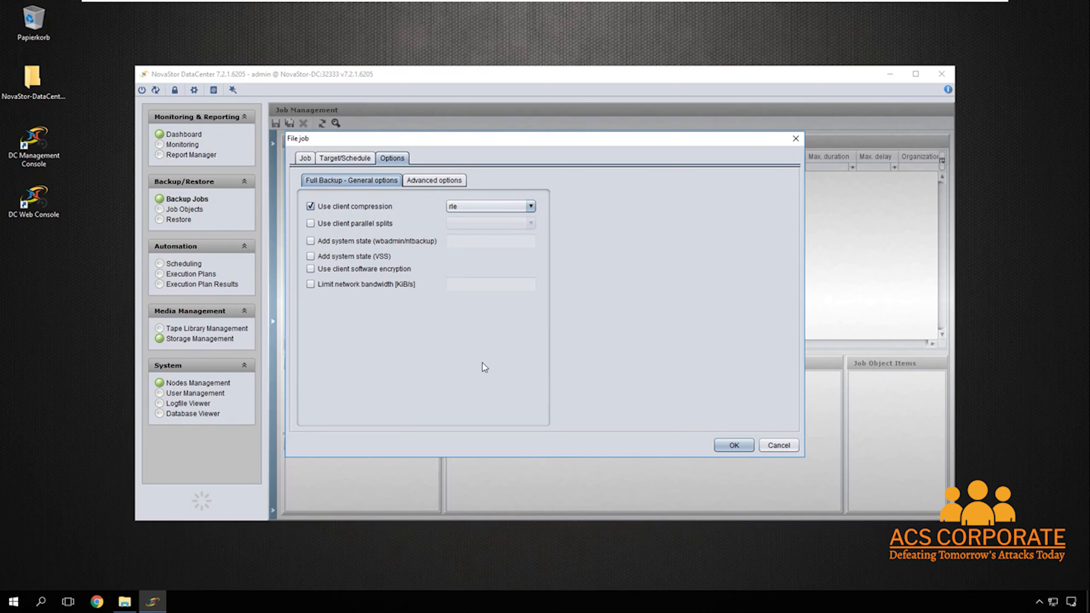
left_click(722, 446)
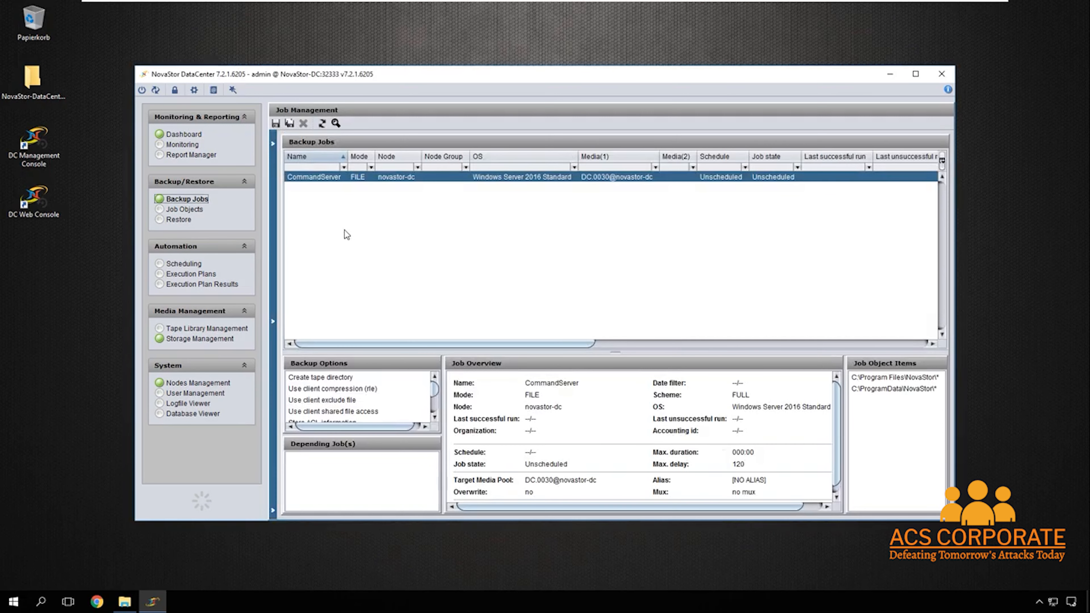
- Start a new Hyper-V backup job, choose dc-client (windows) as its node and name it VMs
right_click(333, 208)
mouse_move(353, 215)
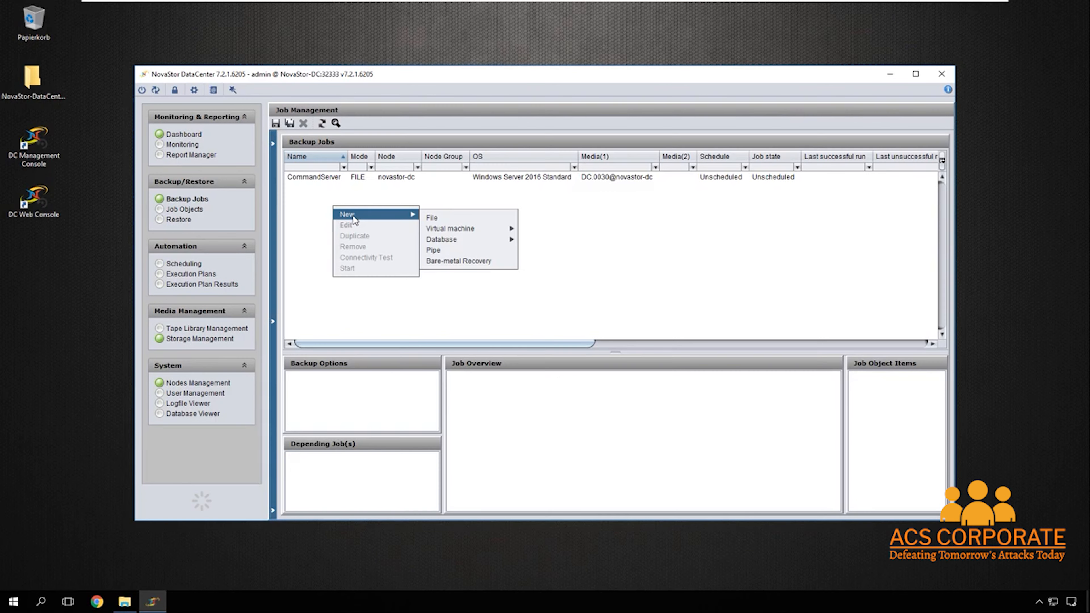
mouse_move(450, 232)
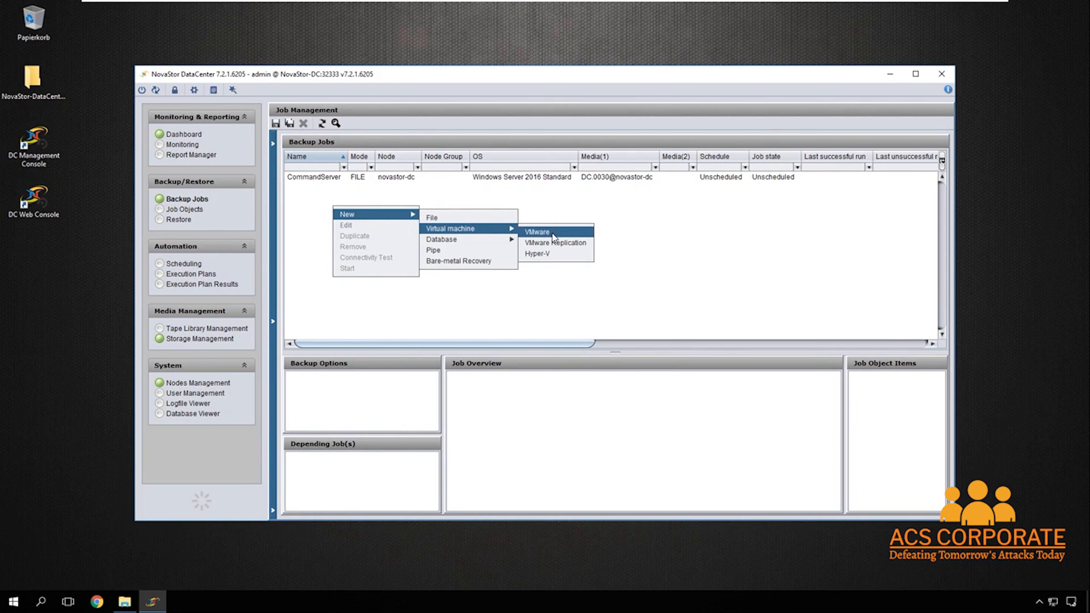
left_click(546, 256)
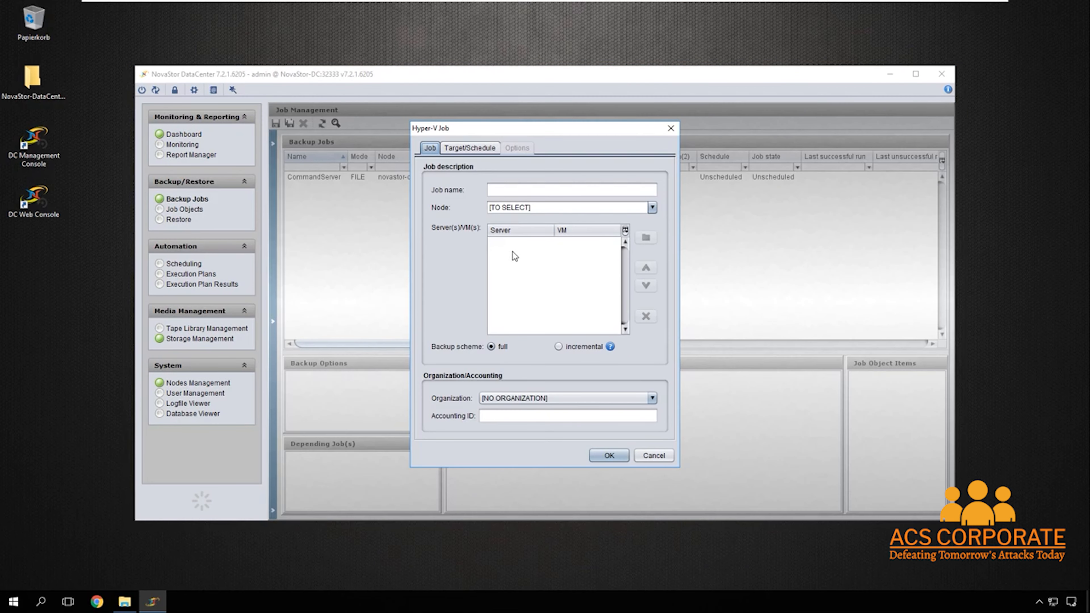
left_click(652, 208)
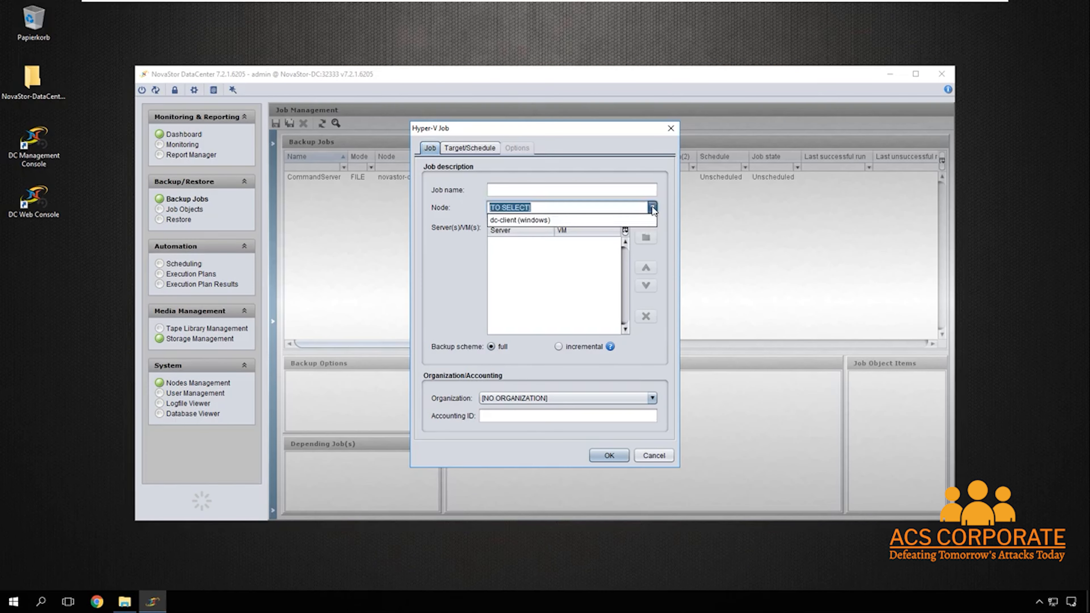
left_click(515, 220)
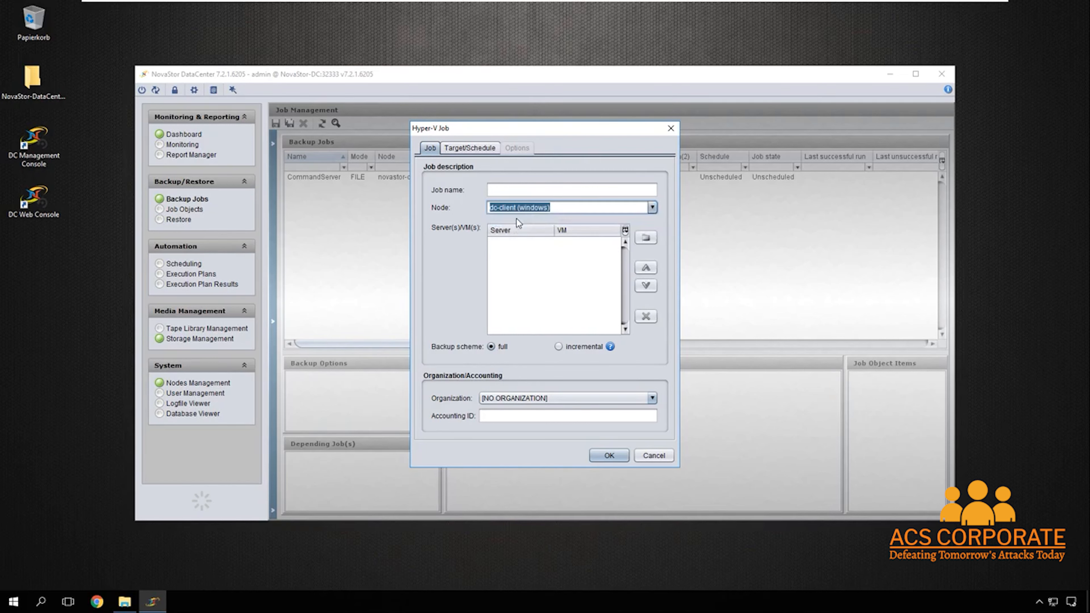
left_click(515, 193)
type("VMs")
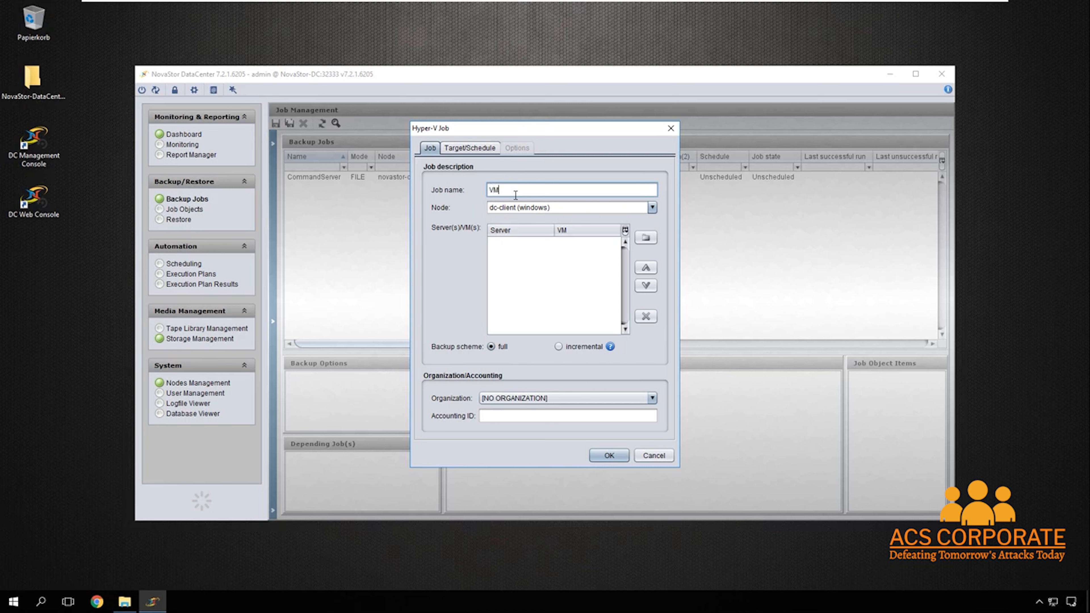
- Select Domain Server and File Server as custom VMs for the job, including the Host Component backup
left_click(644, 239)
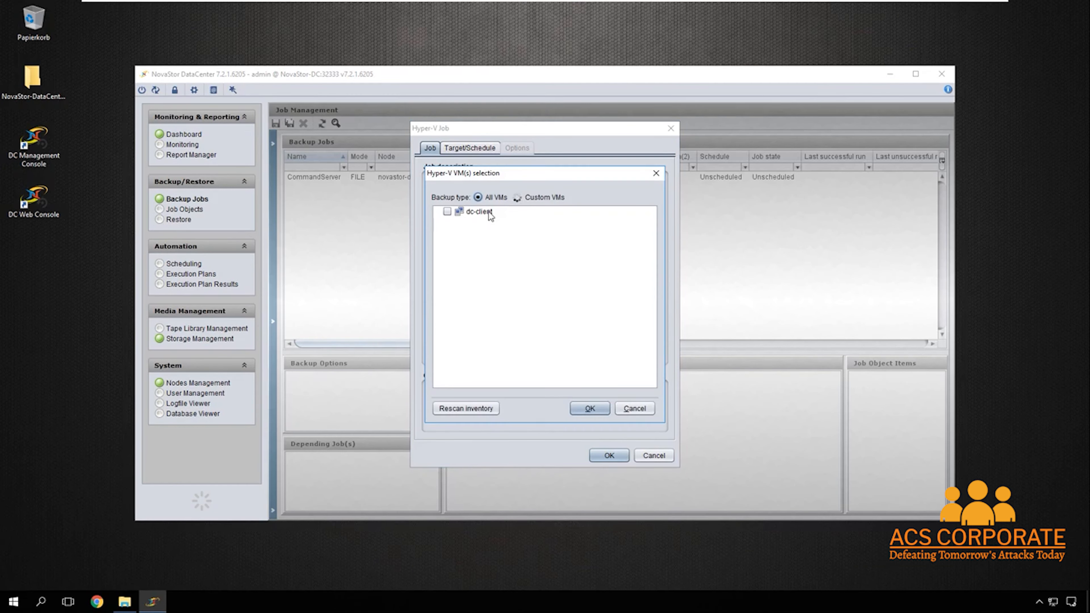
left_click(518, 199)
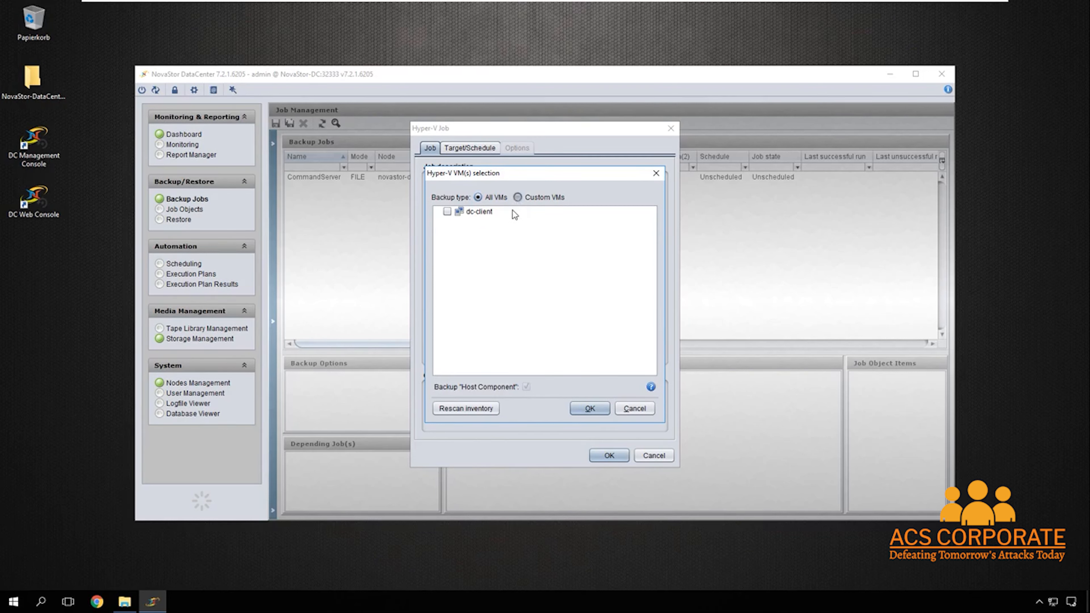
left_click(457, 221)
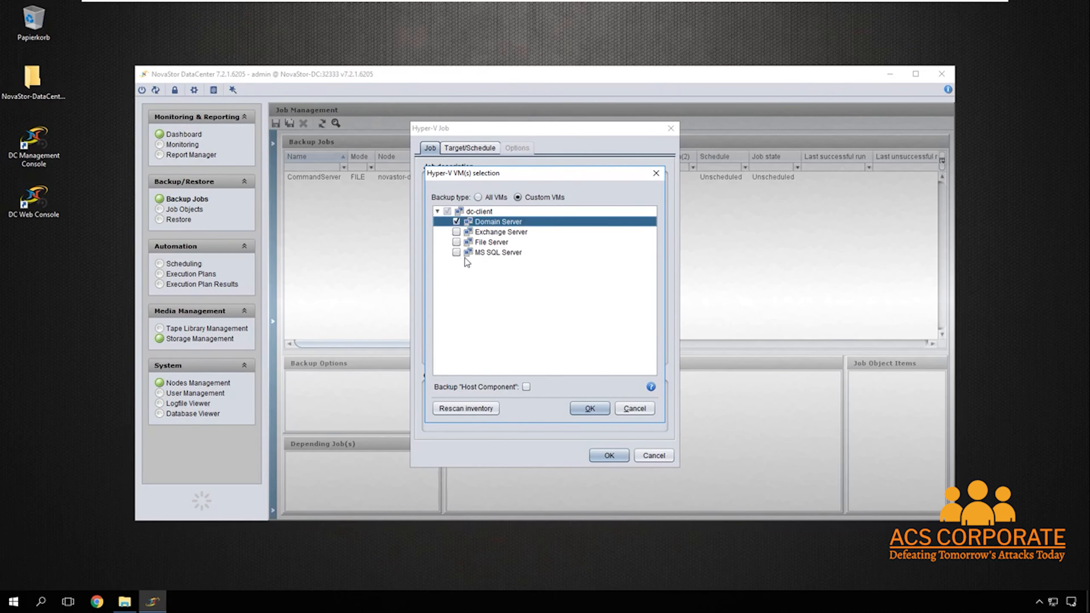
left_click(456, 242)
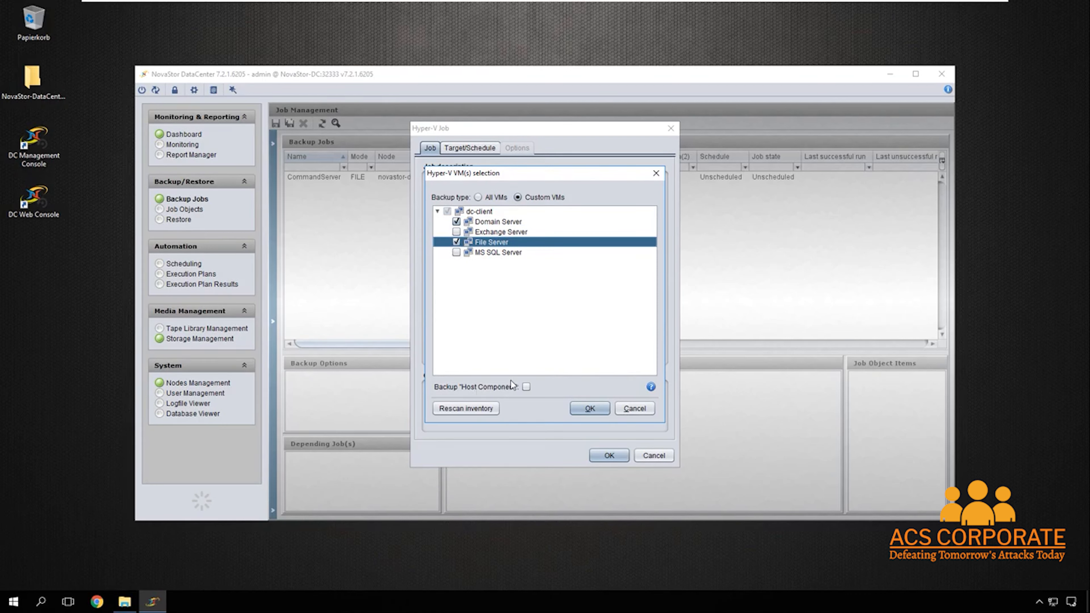
left_click(527, 387)
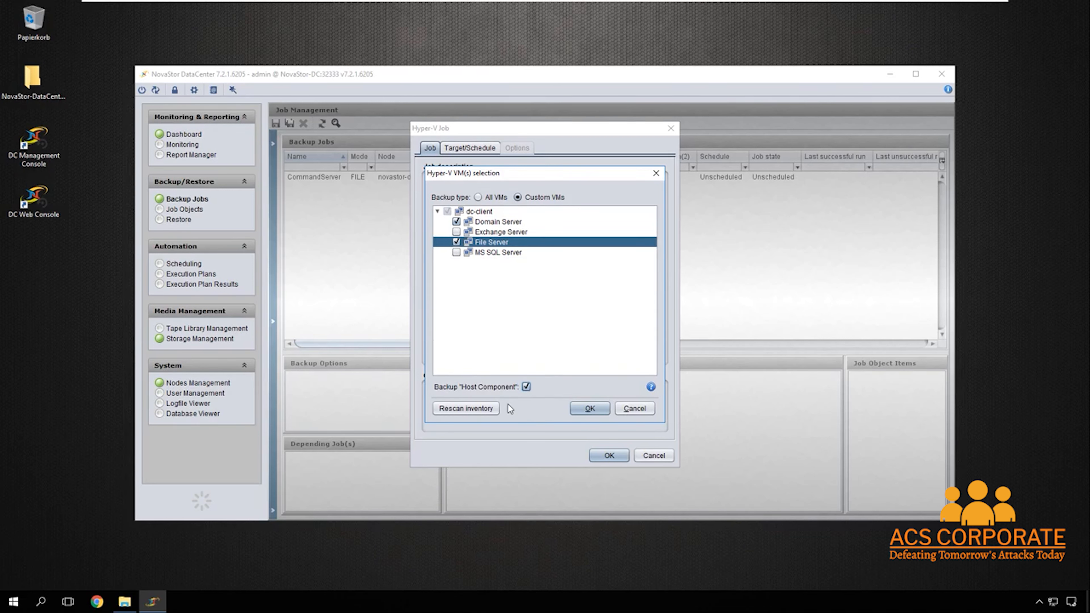
left_click(586, 409)
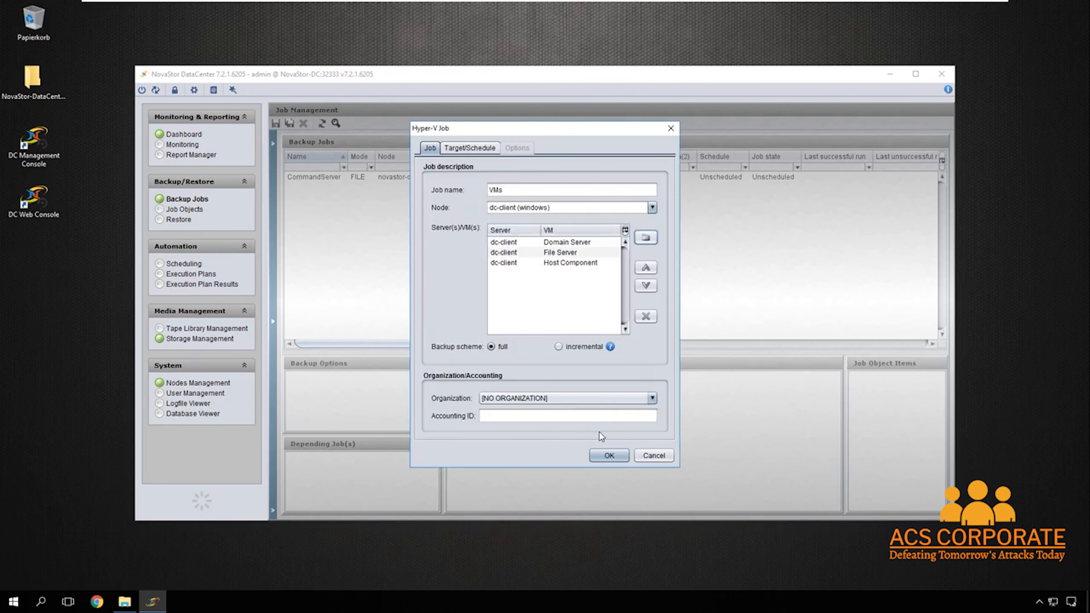
- Target the VMs@novastor-dc GIR-disk pool as Media Pool 1 and create the unscheduled Hyper-V job
left_click(474, 149)
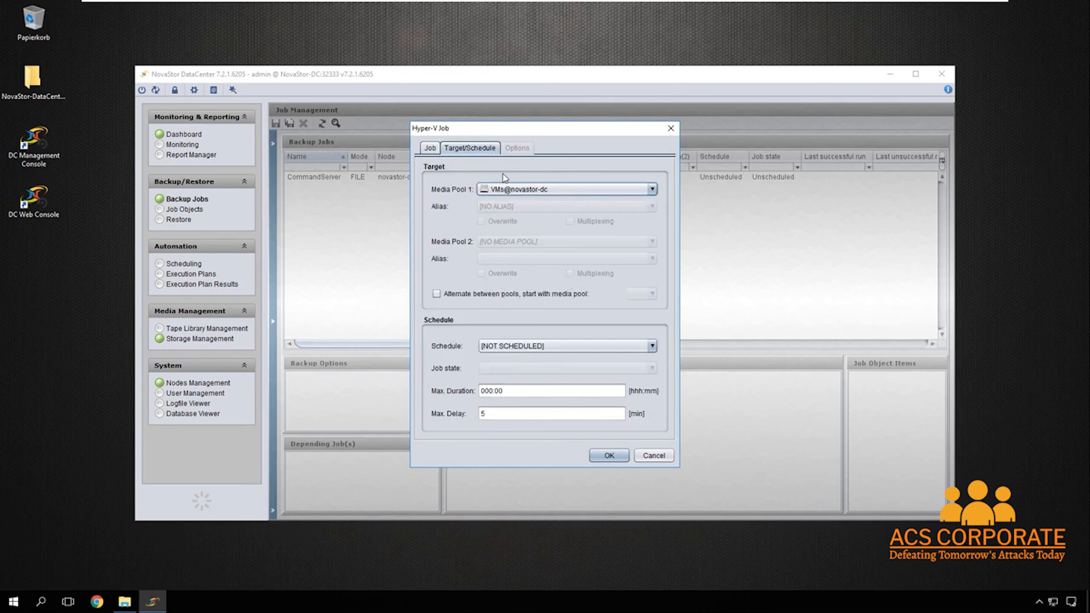
left_click(533, 189)
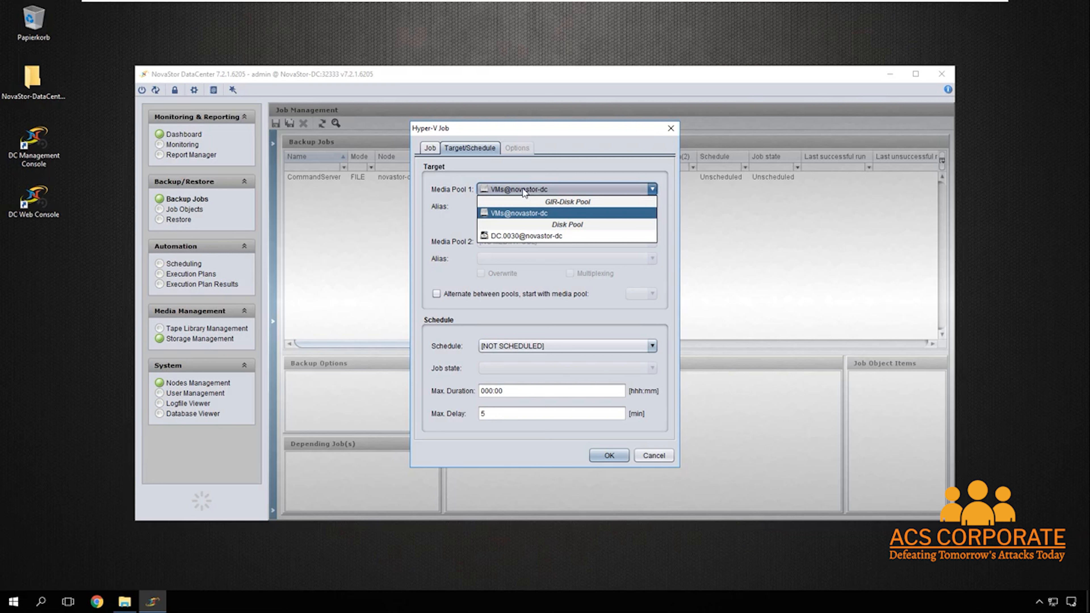
left_click(508, 214)
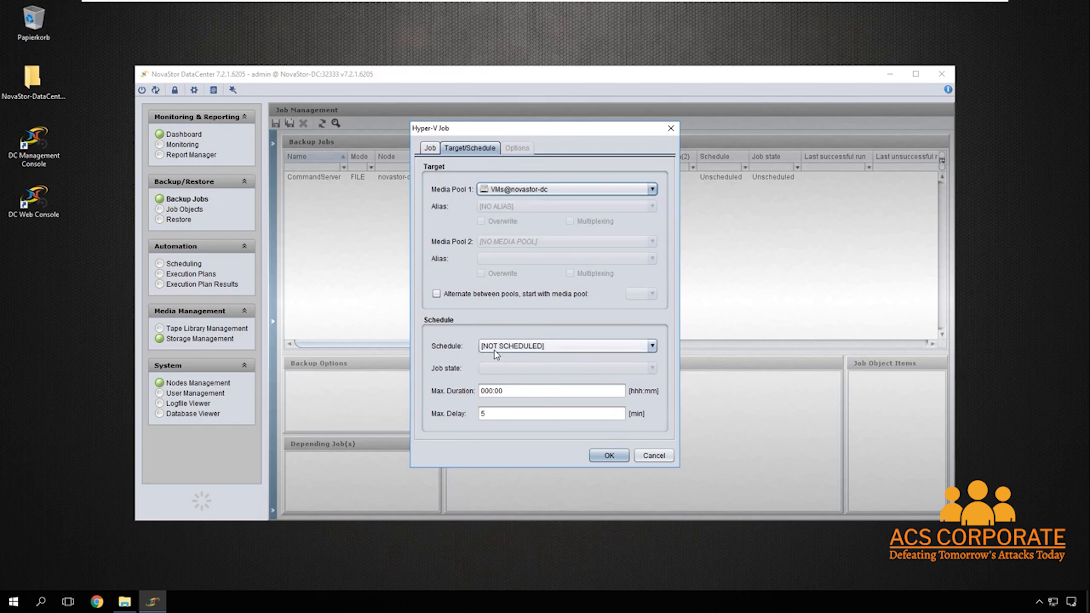
left_click(607, 456)
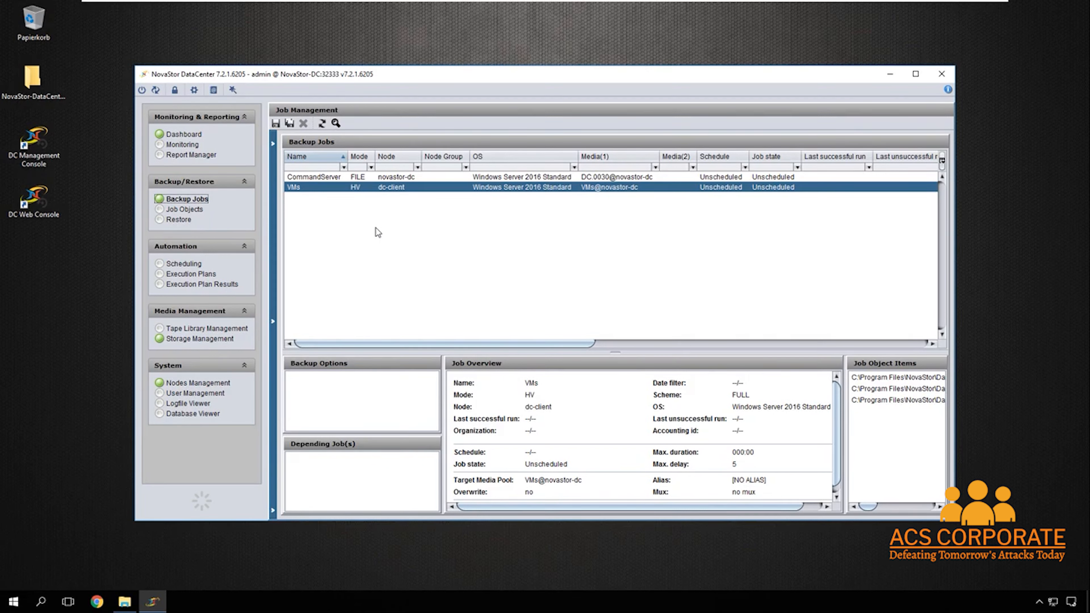
- Run a connectivity test on the CommandServer backup job
left_click(322, 177)
right_click(322, 177)
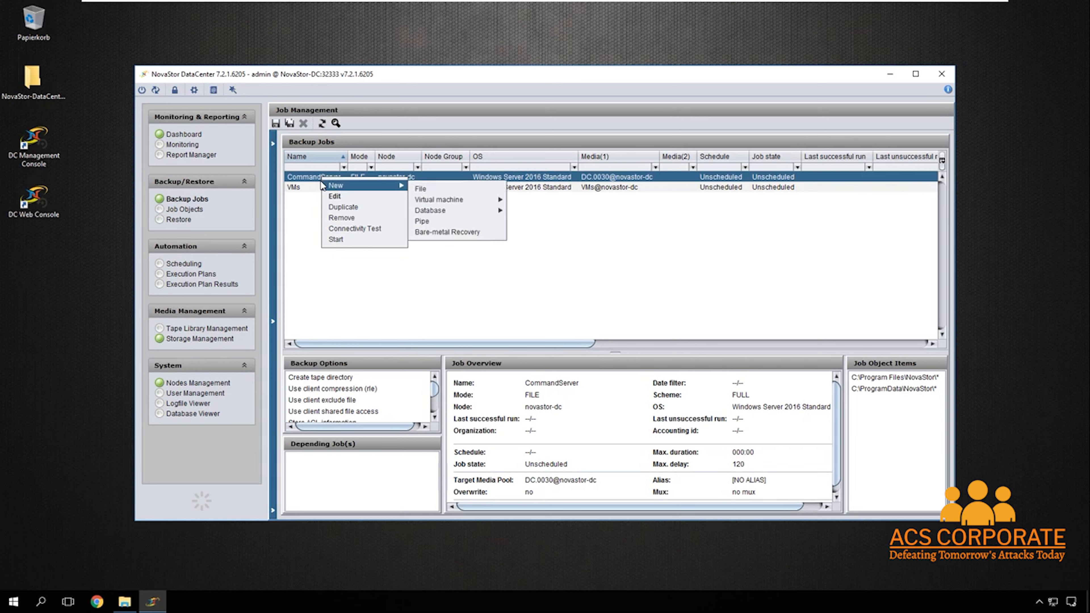
left_click(360, 231)
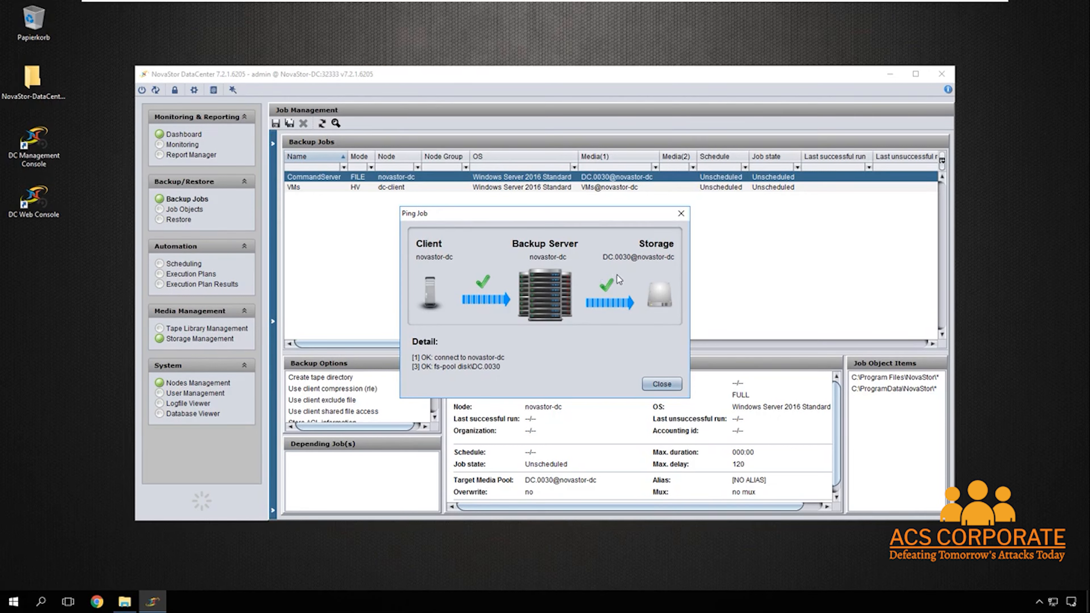
- Start the CommandServer backup job manually and open the job monitoring view
left_click(661, 383)
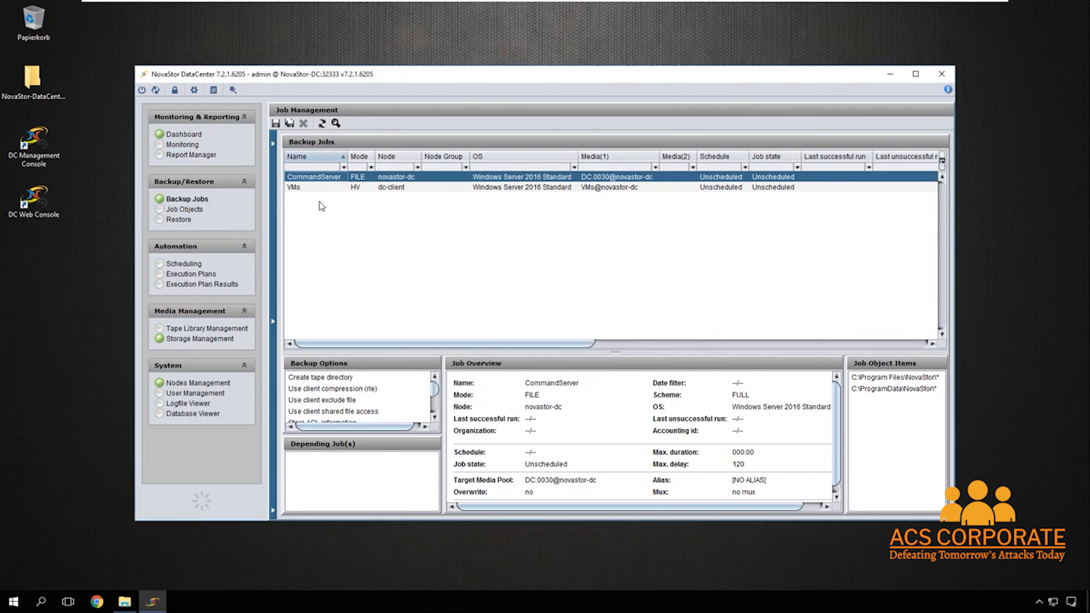
right_click(307, 182)
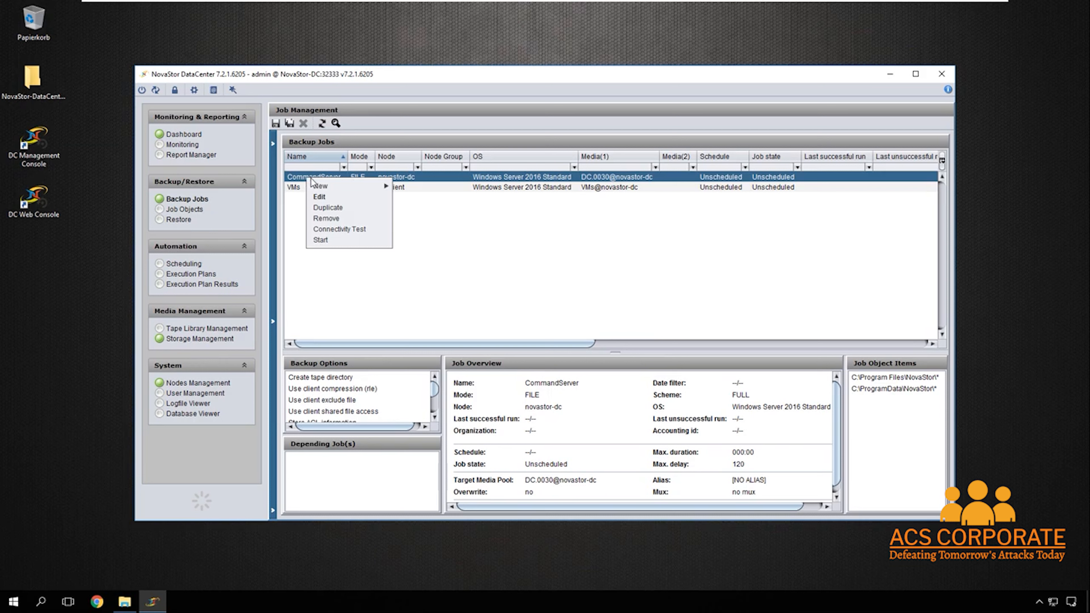
left_click(340, 243)
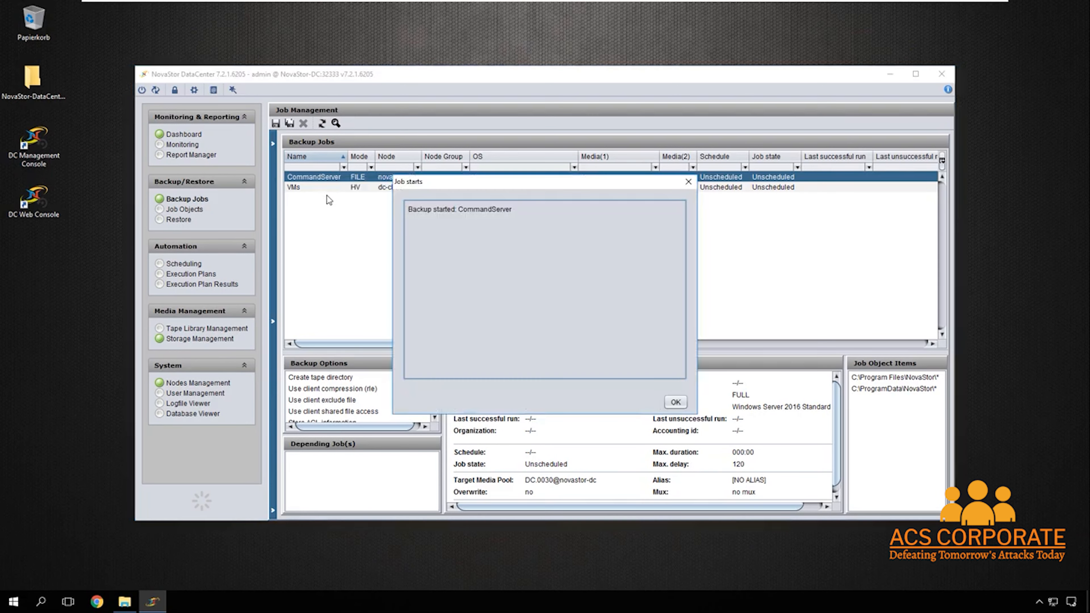
left_click(675, 403)
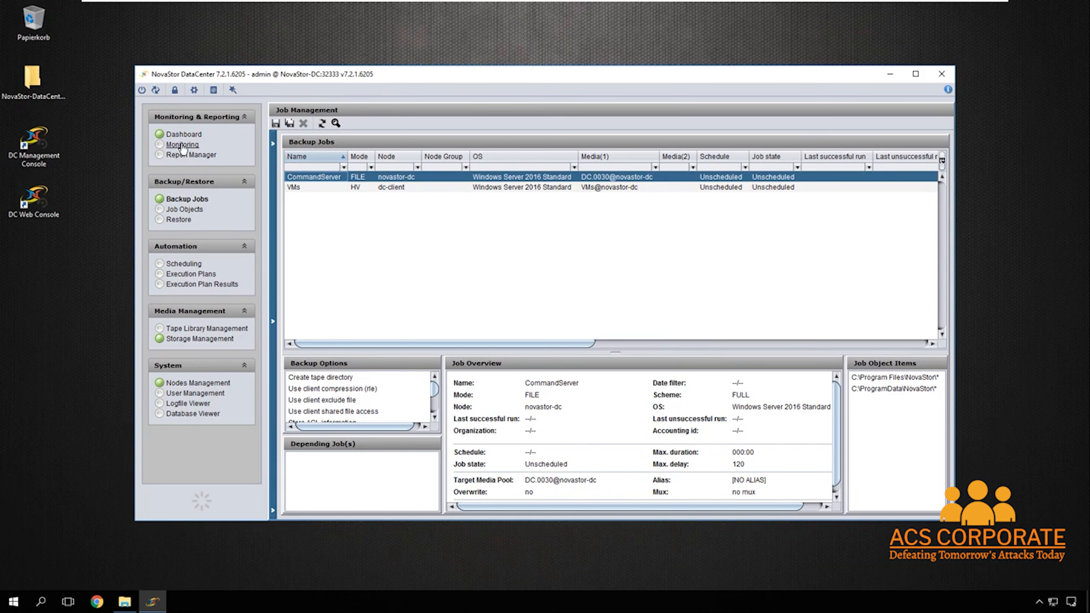
left_click(183, 145)
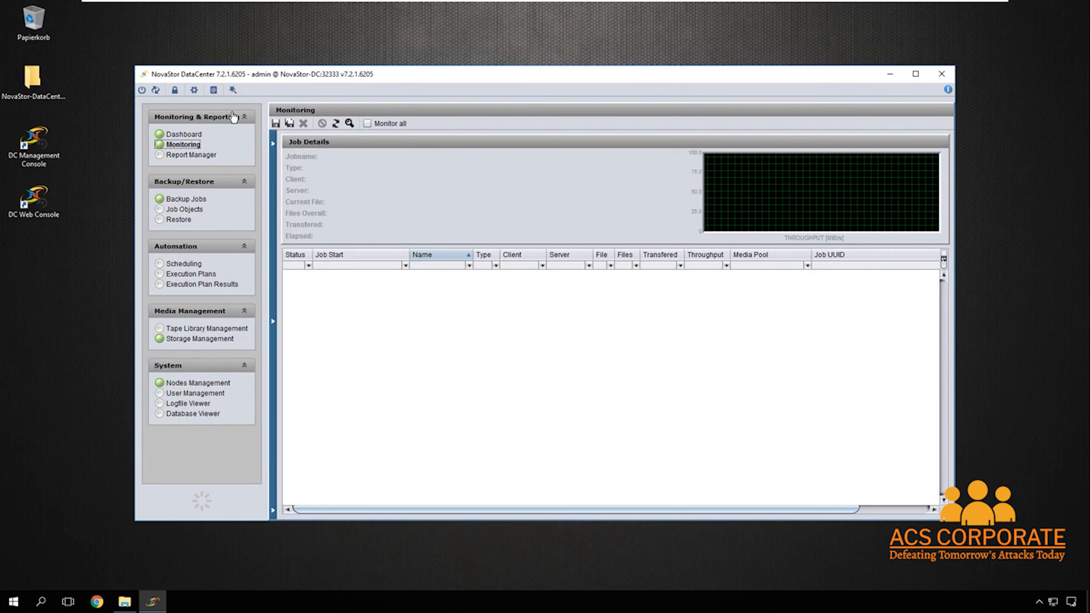
- Bring up the welcome dialog that offers the initial configuration assistant
left_click(232, 90)
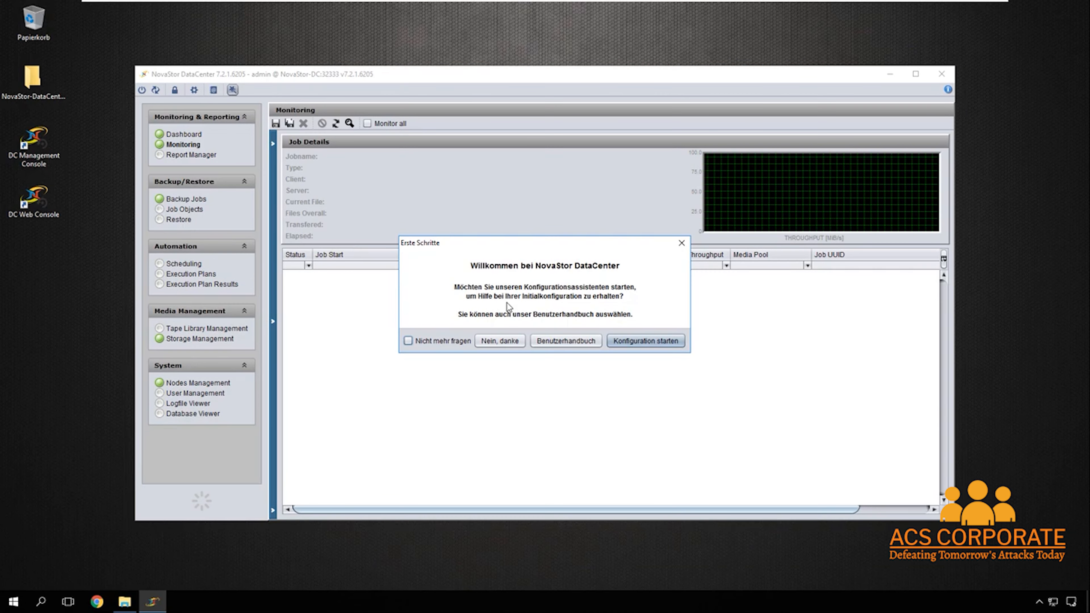